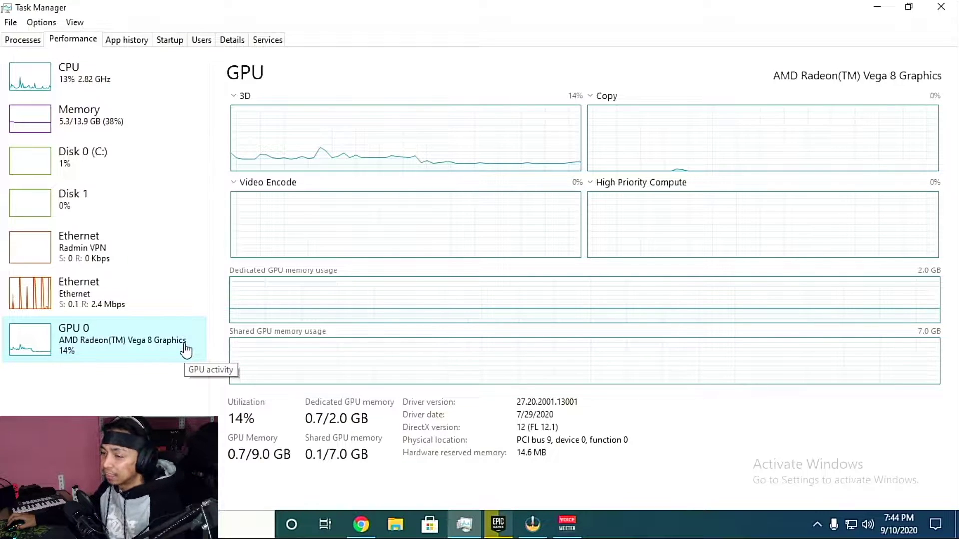
Step: Examine the processor and graphics details in Task Manager's performance readings
{"action": "left_click", "coordinate": [85, 75]}
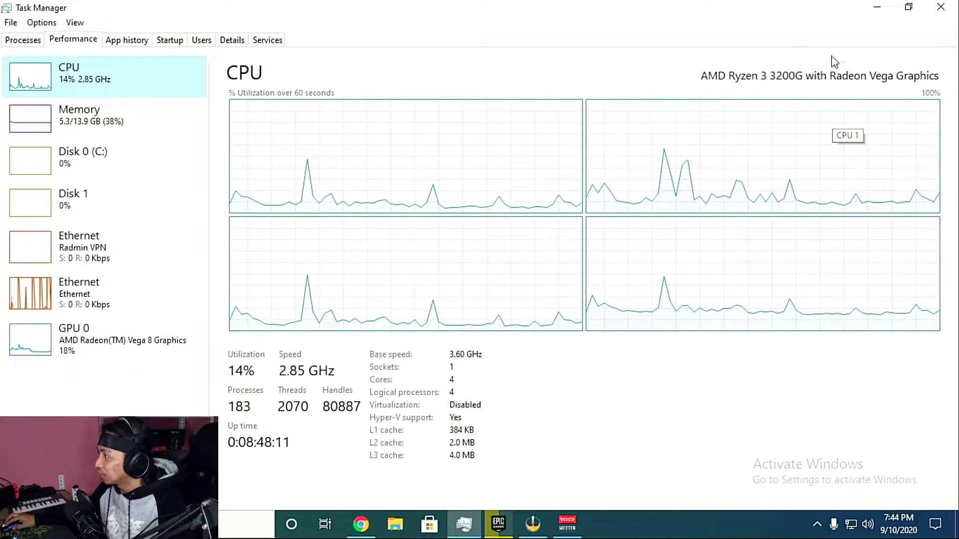
{"action": "left_click", "coordinate": [130, 348]}
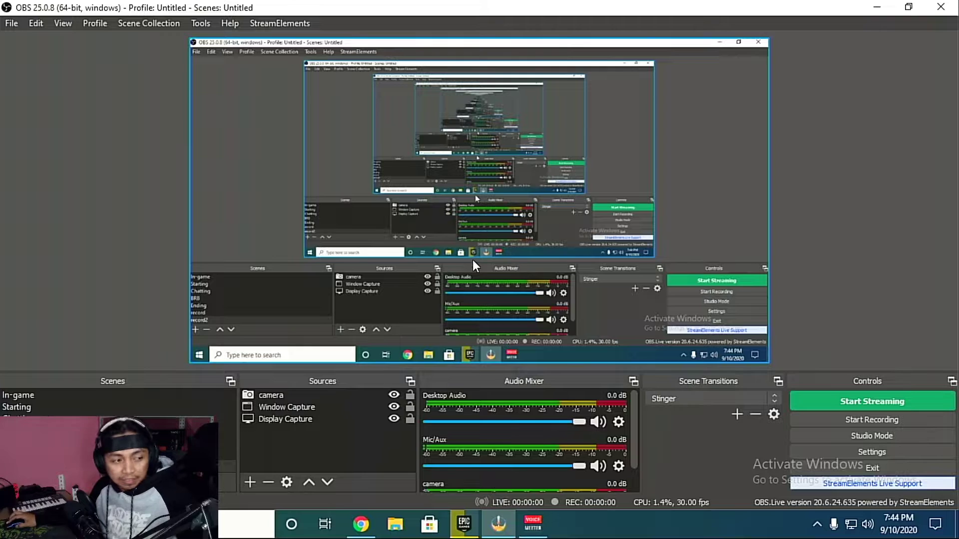
Step: Switch to OBS and disable the preview
{"action": "right_click", "coordinate": [470, 246]}
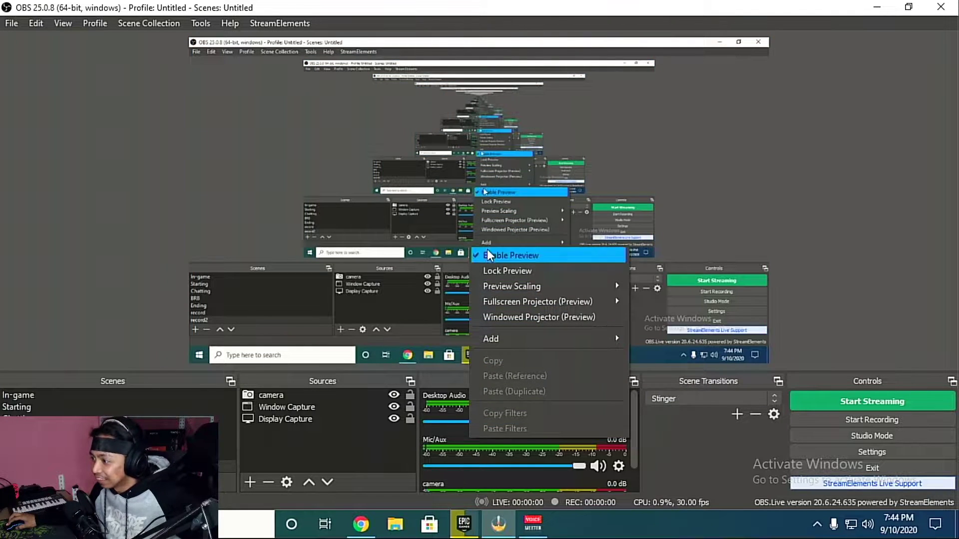
{"action": "left_click", "coordinate": [499, 254]}
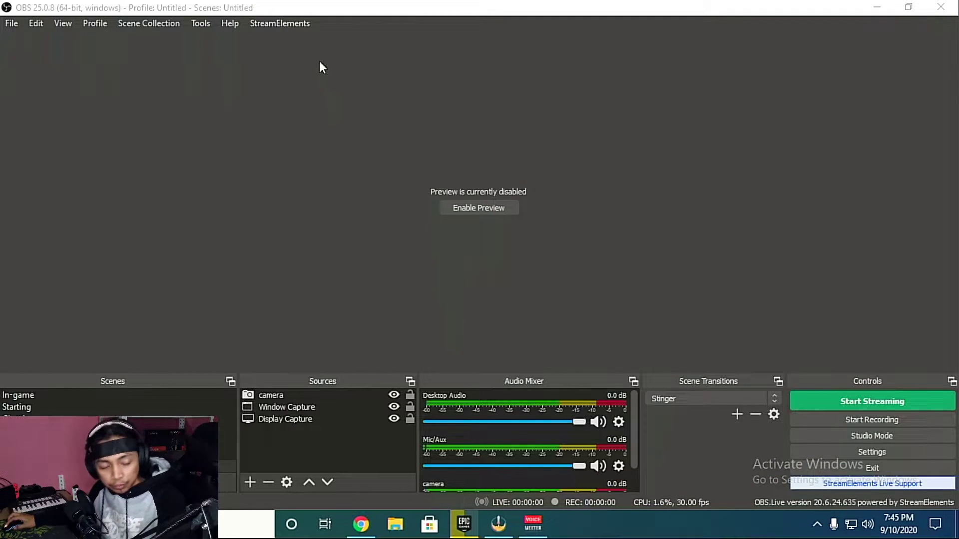
Step: Start the Auto-Configuration Wizard optimized for streaming, keeping the current 1280x720 base resolution and setting the FPS to 30
{"action": "left_click", "coordinate": [286, 25]}
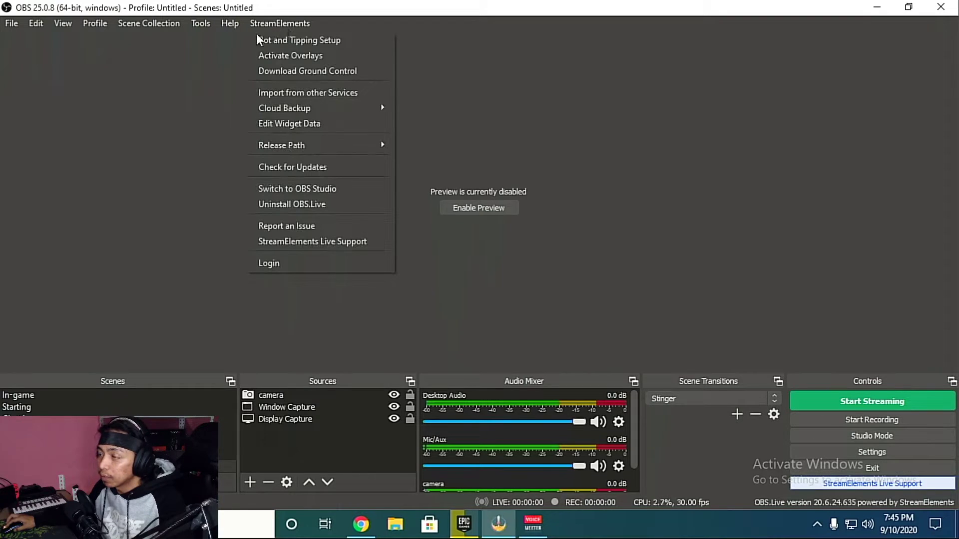
{"action": "left_click", "coordinate": [202, 40]}
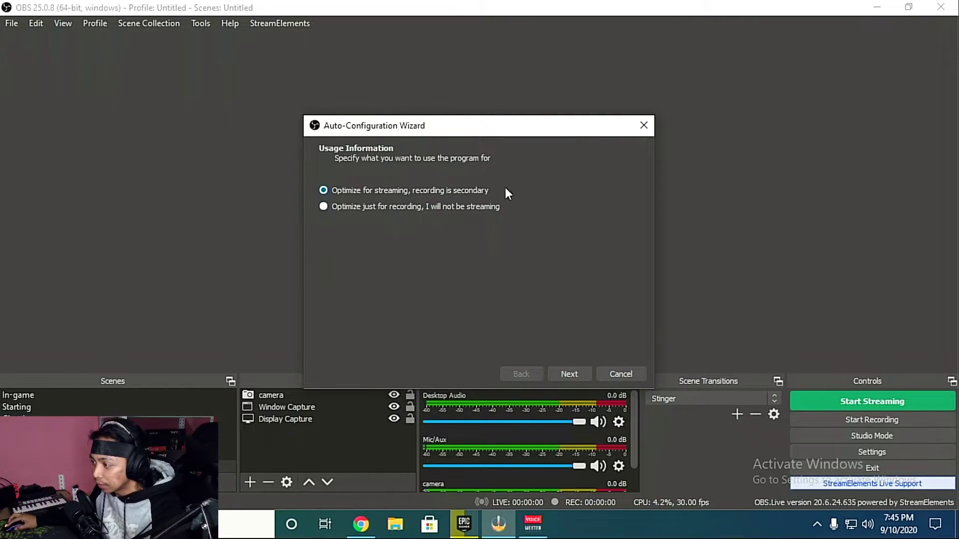
{"action": "left_click", "coordinate": [575, 375]}
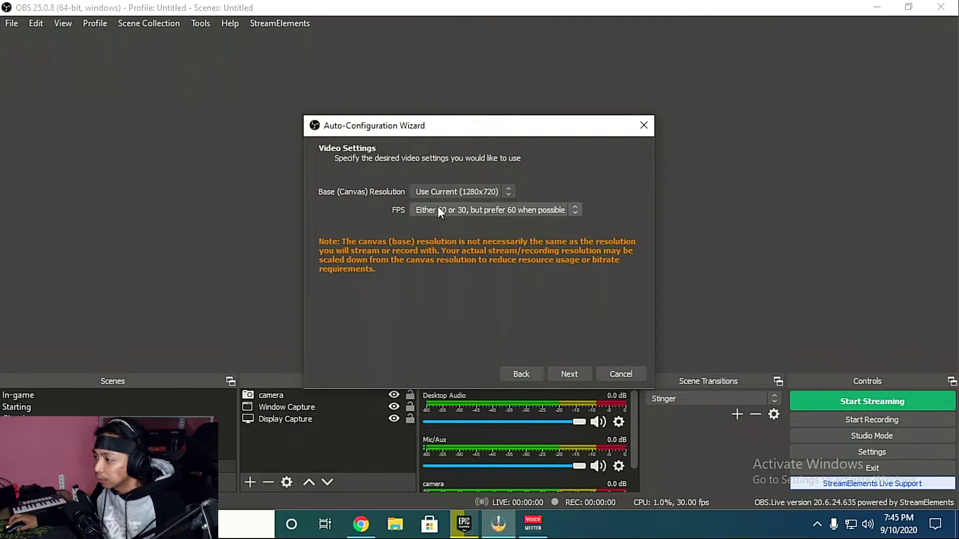
{"action": "left_click", "coordinate": [529, 212]}
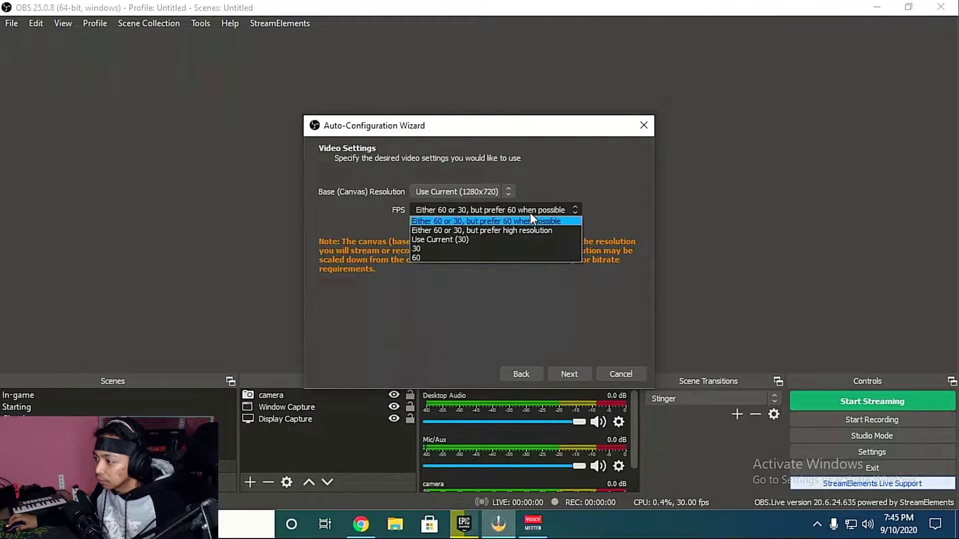
{"action": "left_click", "coordinate": [503, 248]}
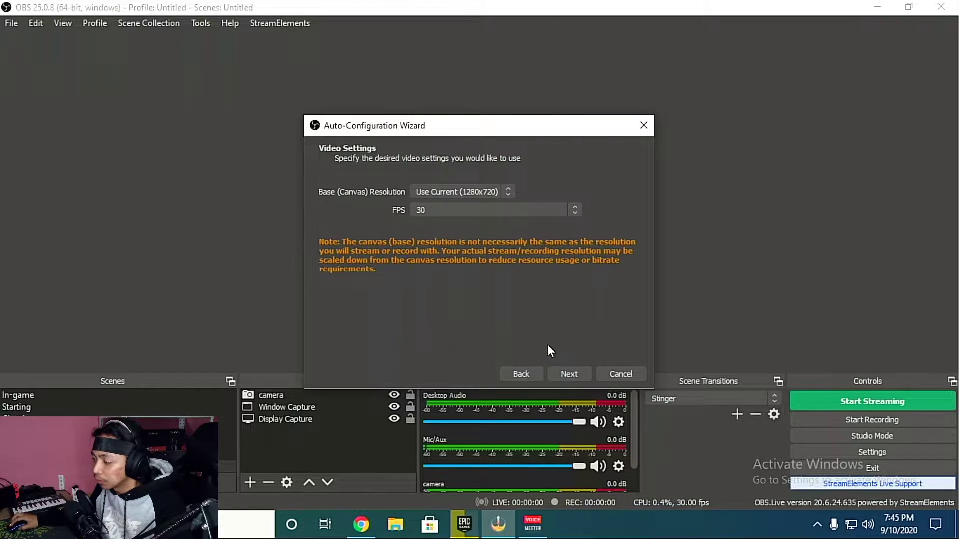
{"action": "left_click", "coordinate": [570, 374]}
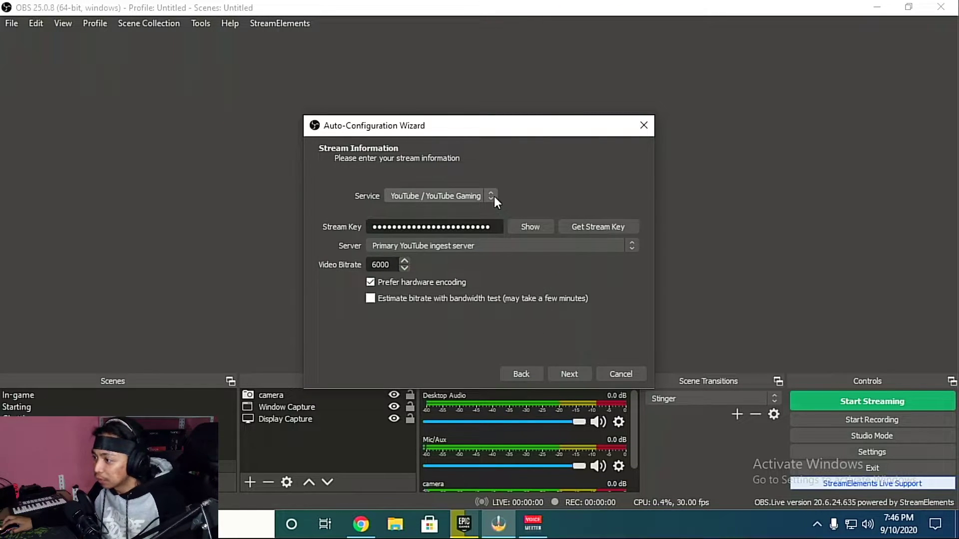
Step: Turn off Prefer hardware encoding for the YouTube / YouTube Gaming service and apply the wizard's recommended settings
{"action": "left_click", "coordinate": [493, 196]}
{"action": "left_click", "coordinate": [494, 196]}
{"action": "left_click", "coordinate": [494, 197]}
{"action": "left_click", "coordinate": [494, 196]}
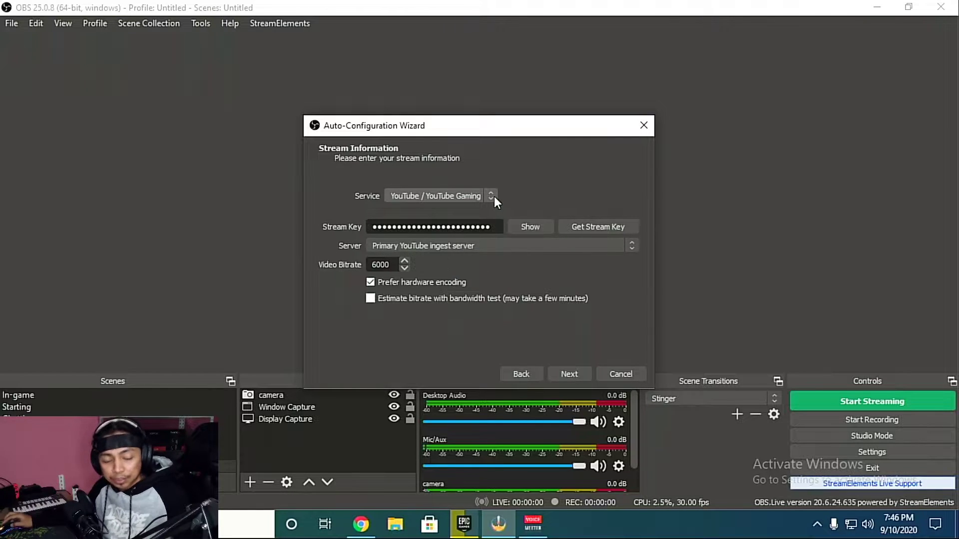
{"action": "left_click", "coordinate": [370, 282]}
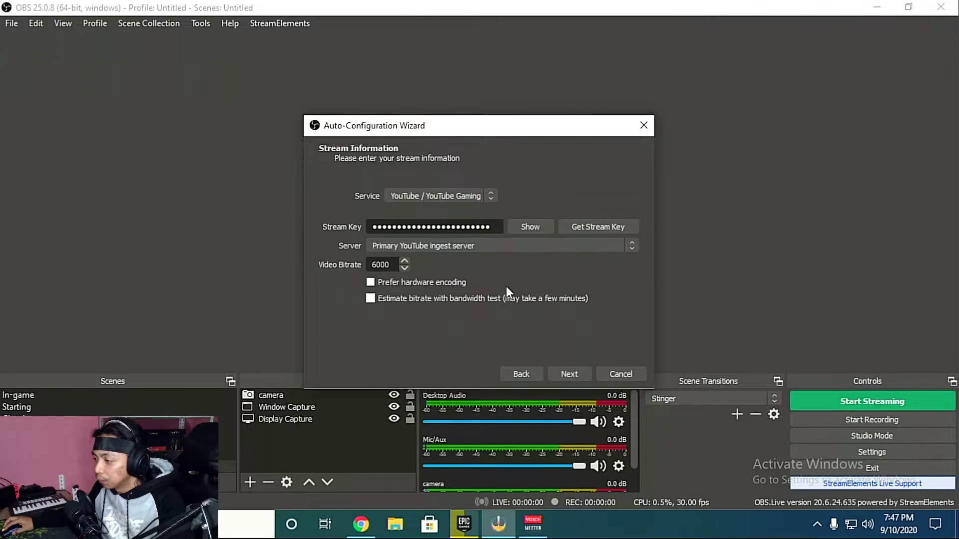
{"action": "left_click", "coordinate": [568, 374]}
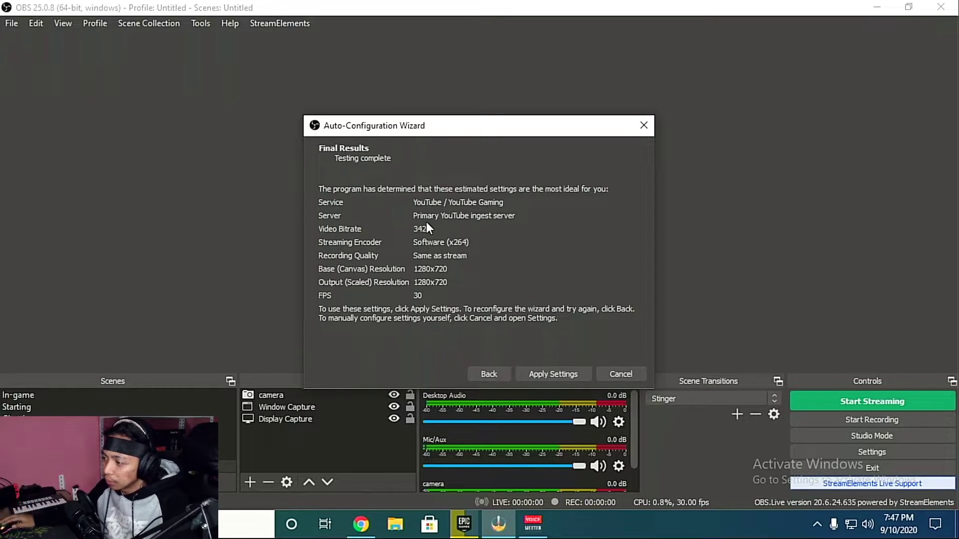
{"action": "left_click", "coordinate": [566, 370]}
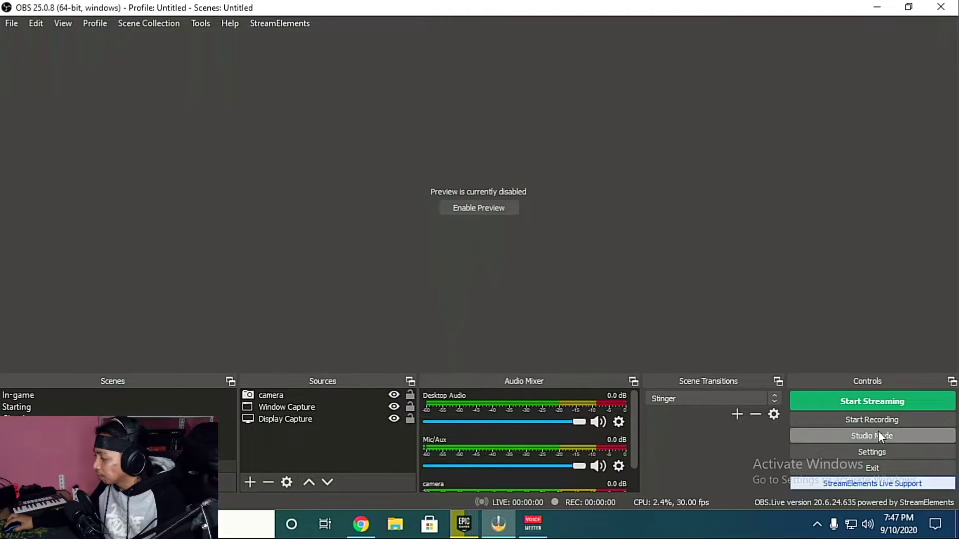
Step: Set the streaming video bitrate to 3000 Kbps in the output settings
{"action": "left_click", "coordinate": [868, 450]}
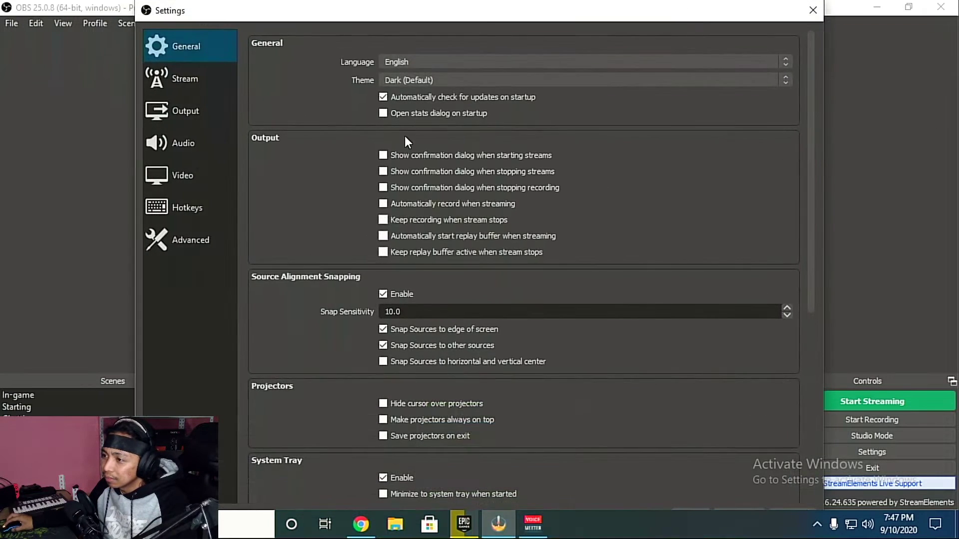
{"action": "left_click", "coordinate": [205, 80]}
{"action": "left_click", "coordinate": [199, 114]}
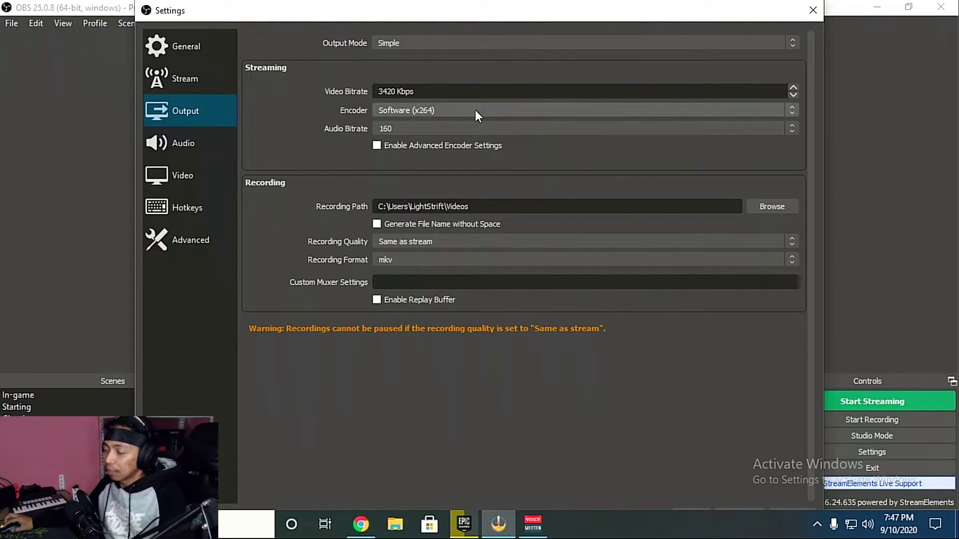
{"action": "left_click_drag", "start_coordinate": [395, 91], "coordinate": [364, 90]}
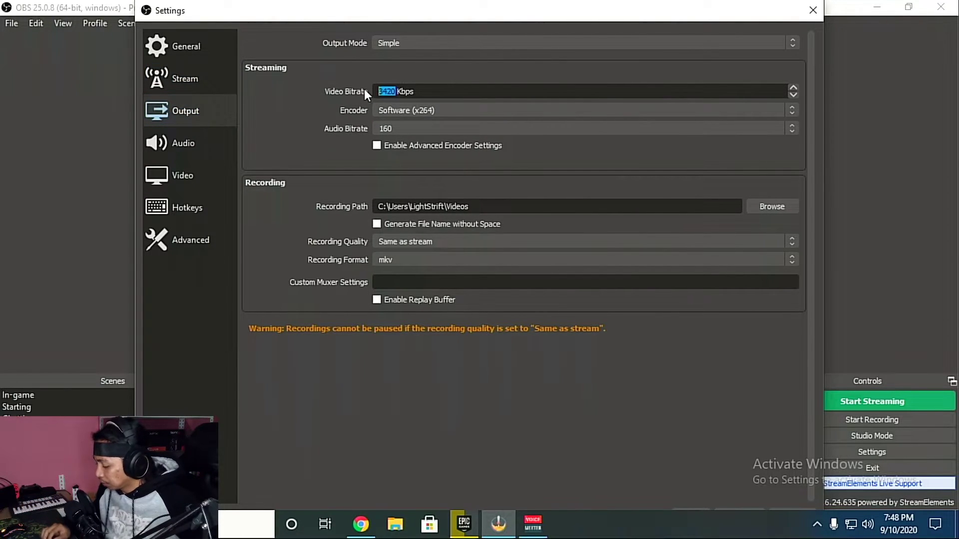
{"action": "type", "text": "3000"}
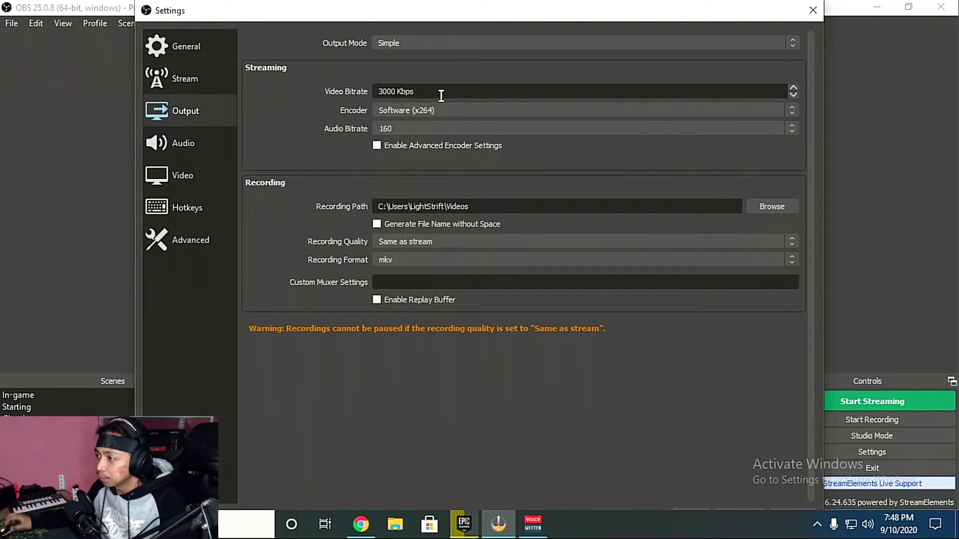
Step: Set the streaming encoder to Hardware (AMD)
{"action": "left_click", "coordinate": [434, 110]}
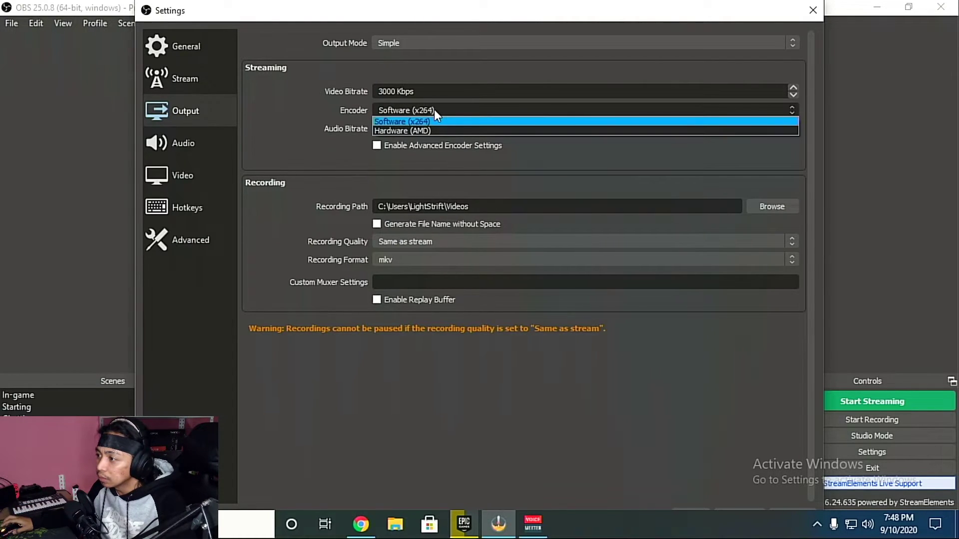
{"action": "left_click", "coordinate": [434, 109]}
{"action": "left_click", "coordinate": [434, 109]}
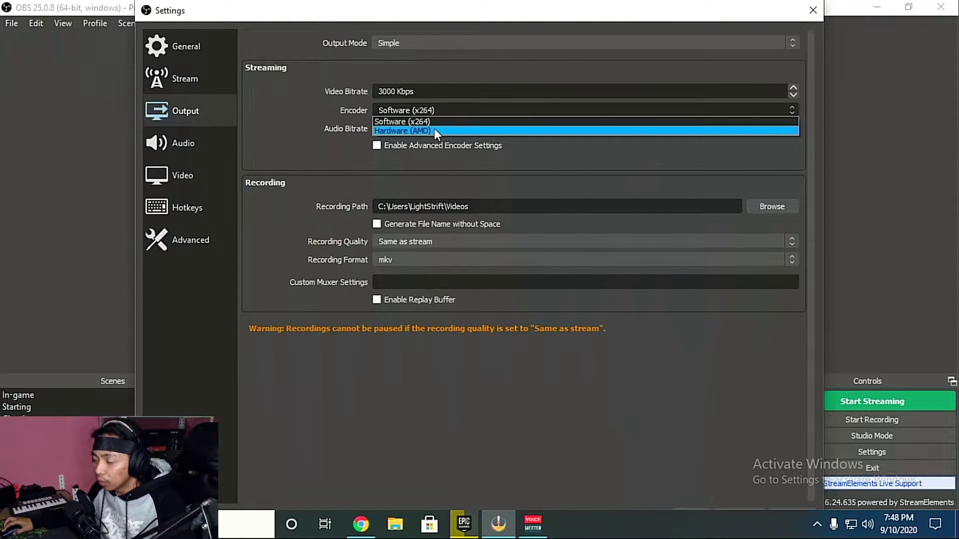
{"action": "left_click", "coordinate": [434, 131]}
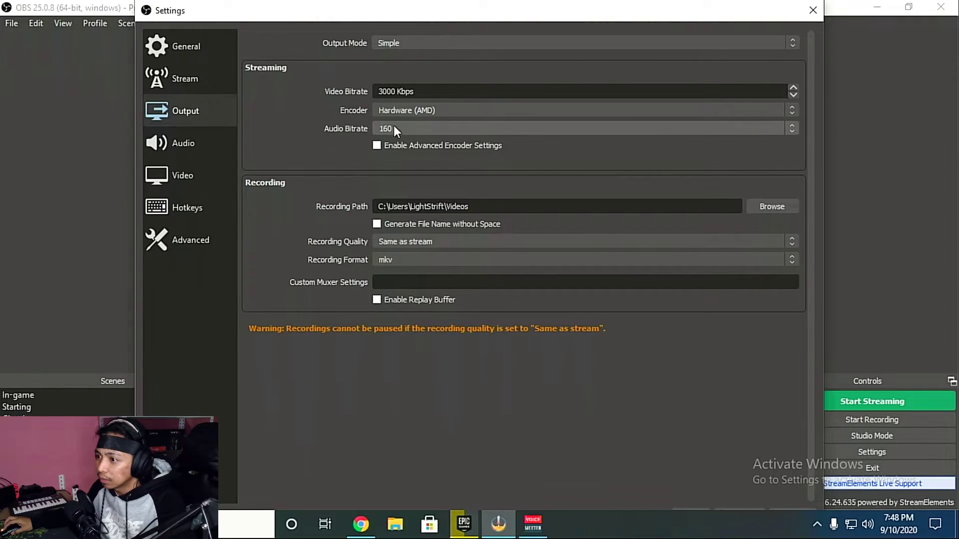
Step: Review the audio and video settings, including the downscale filter, and save the OBS settings
{"action": "left_click", "coordinate": [215, 145]}
{"action": "left_click", "coordinate": [204, 169]}
{"action": "left_click", "coordinate": [203, 151]}
{"action": "left_click", "coordinate": [205, 170]}
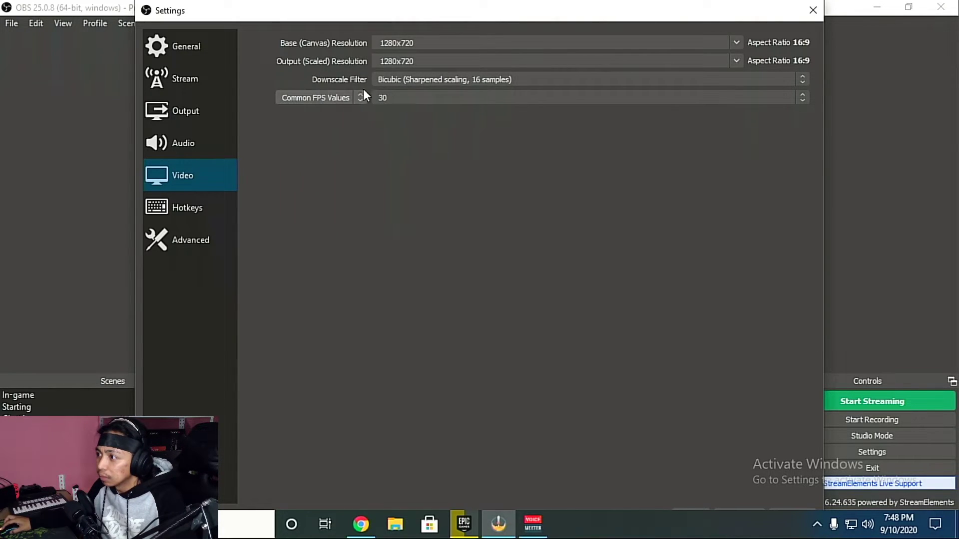
{"action": "left_click", "coordinate": [529, 79]}
{"action": "left_click", "coordinate": [530, 79]}
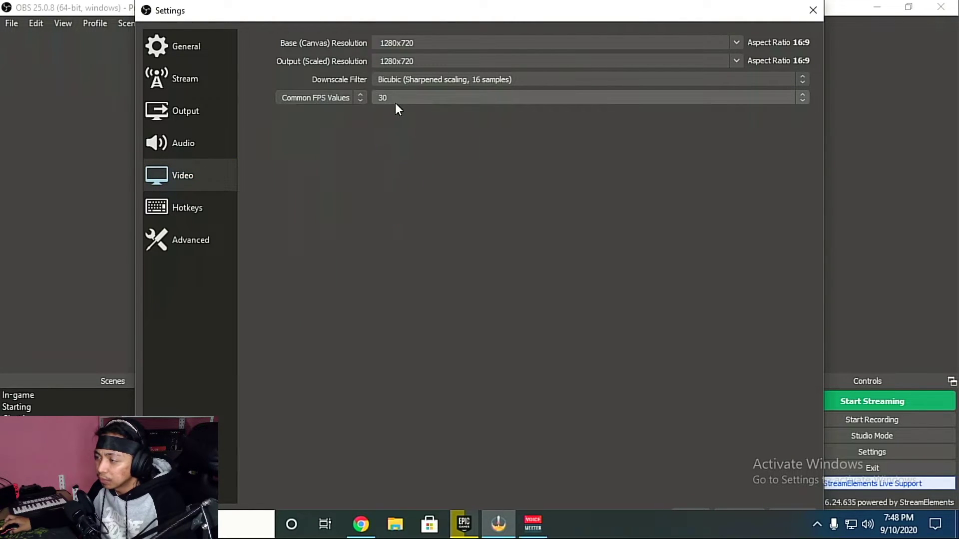
{"action": "left_click_drag", "start_coordinate": [533, 10], "coordinate": [528, 10]}
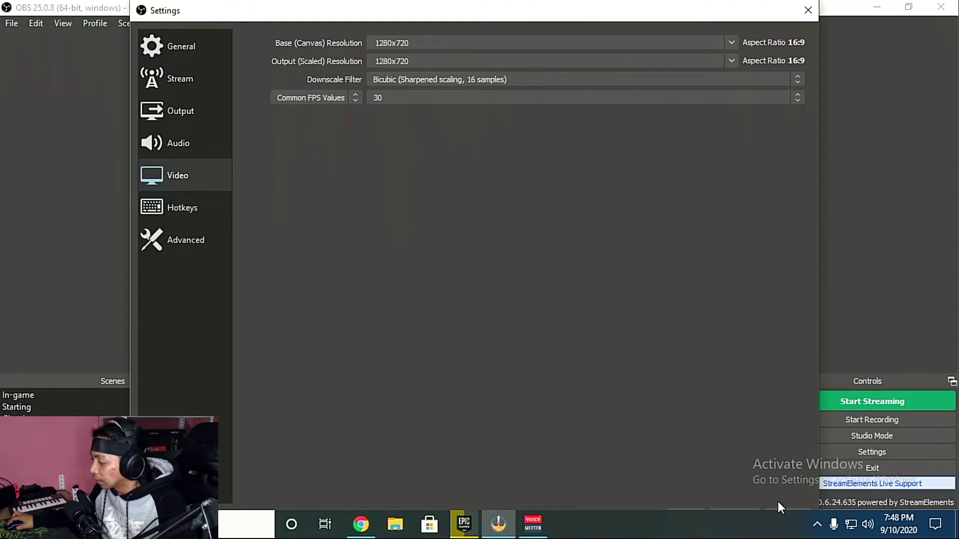
{"action": "left_click", "coordinate": [696, 510]}
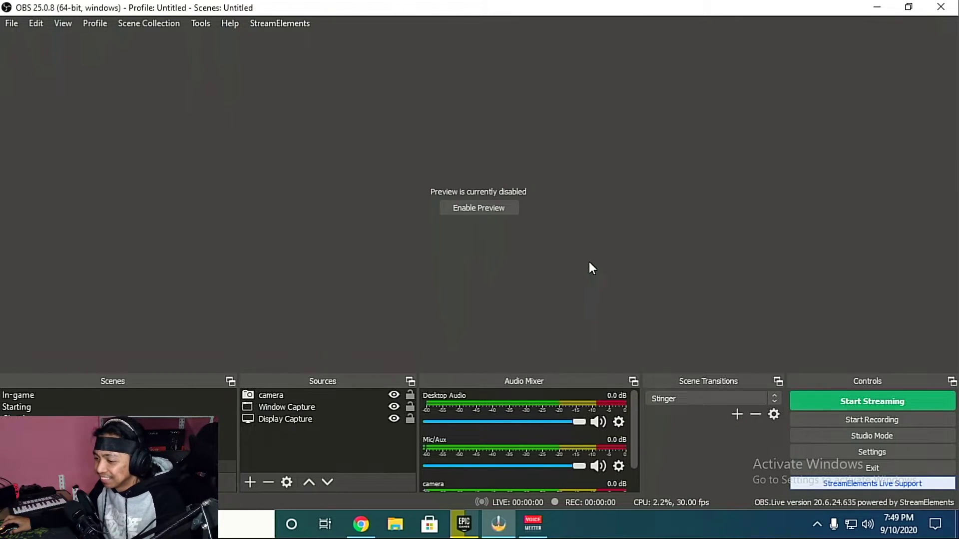
Step: Minimize OBS and check the available resolutions for display 2 in the Windows display settings
{"action": "left_click", "coordinate": [877, 7]}
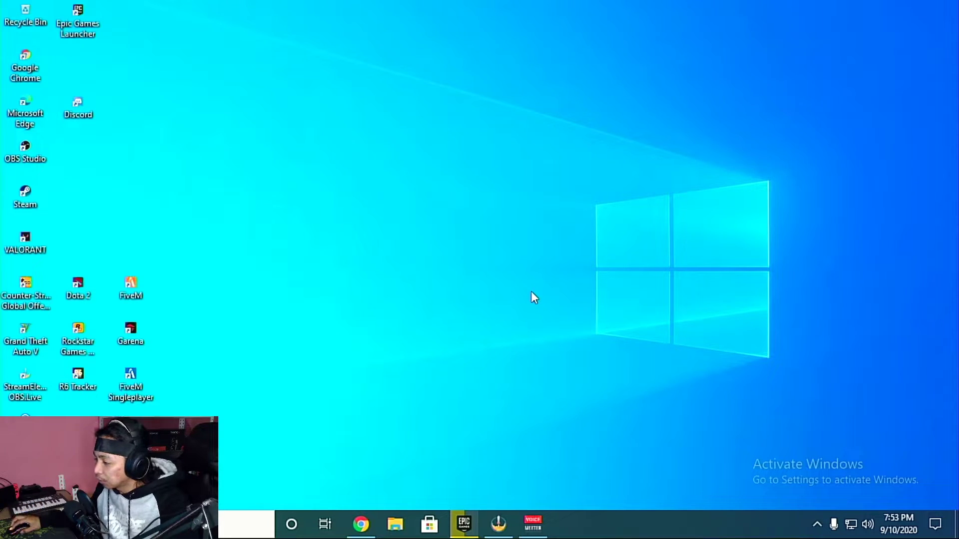
{"action": "right_click", "coordinate": [480, 312]}
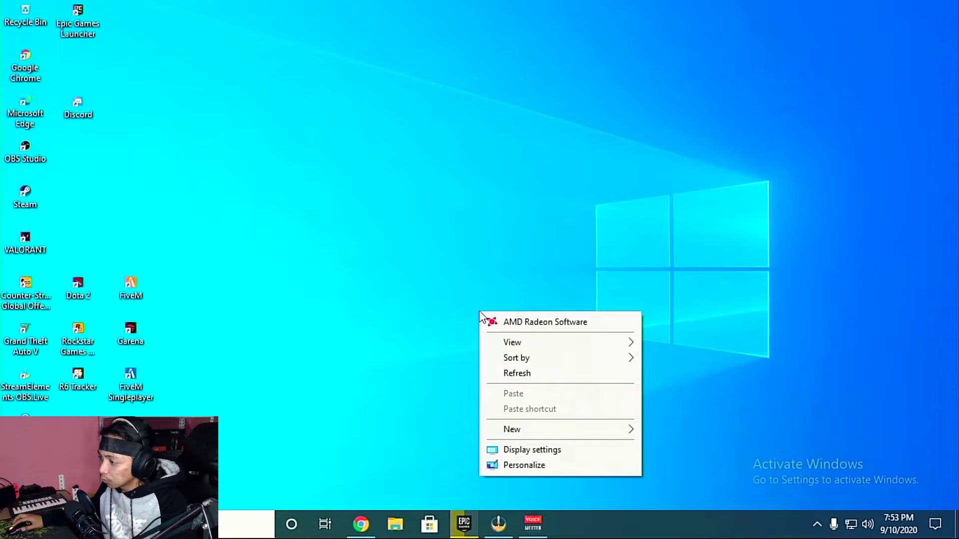
{"action": "left_click", "coordinate": [555, 453]}
{"action": "left_click", "coordinate": [442, 234]}
{"action": "scroll", "coordinate": [428, 256], "scroll_direction": "down", "scroll_amount": 10}
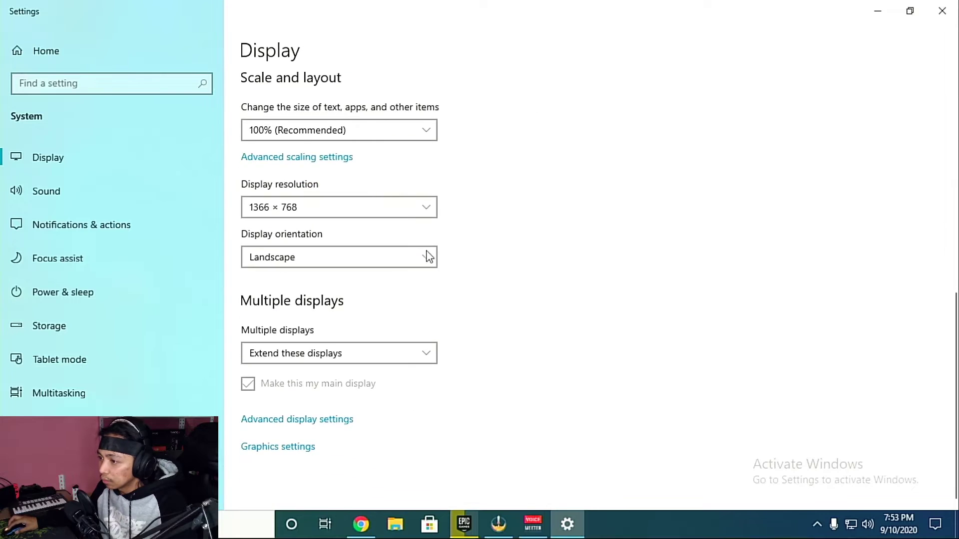
{"action": "left_click", "coordinate": [377, 212]}
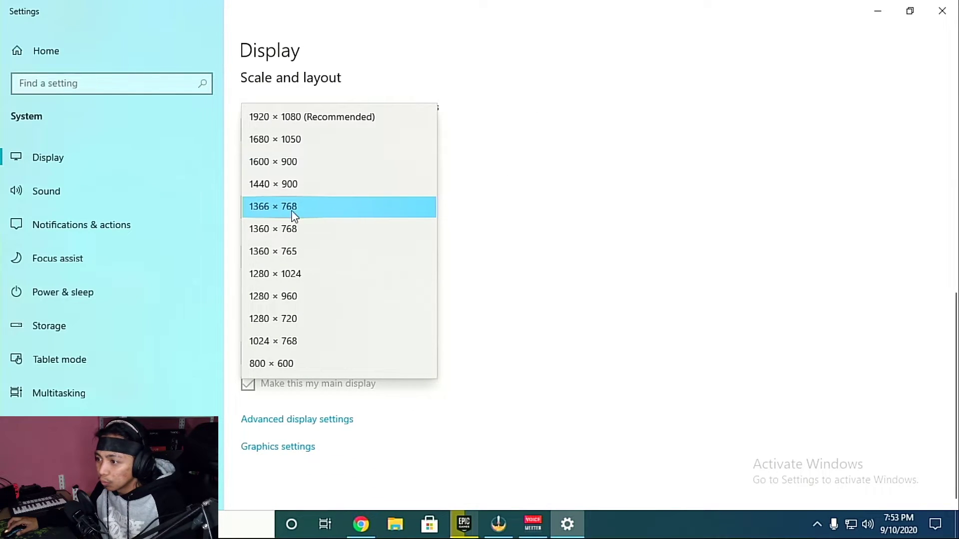
{"action": "left_click", "coordinate": [606, 202]}
Step: Select display 1 and check its available resolutions
{"action": "scroll", "coordinate": [575, 235], "scroll_direction": "up", "scroll_amount": 10}
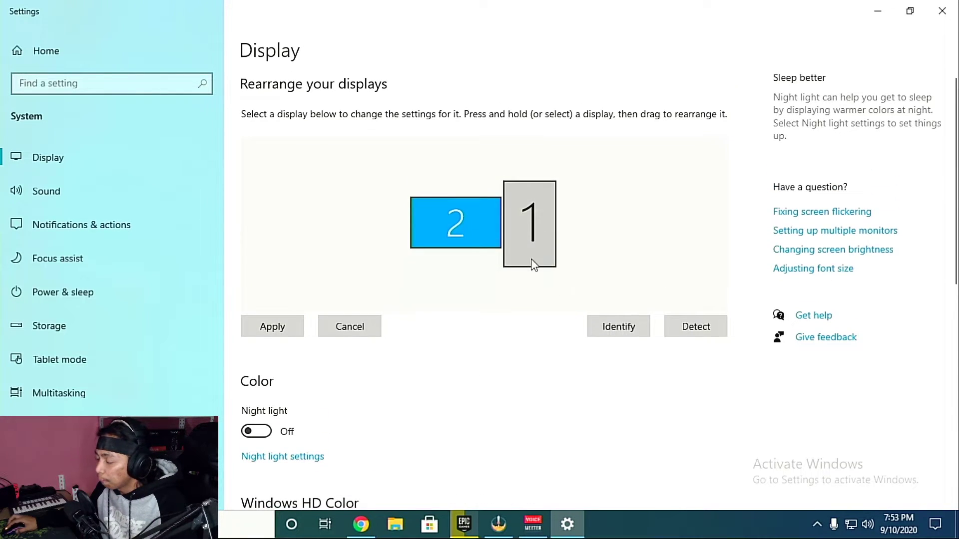
{"action": "scroll", "coordinate": [535, 252], "scroll_direction": "down", "scroll_amount": 10}
{"action": "left_click", "coordinate": [406, 349]}
{"action": "left_click", "coordinate": [504, 332]}
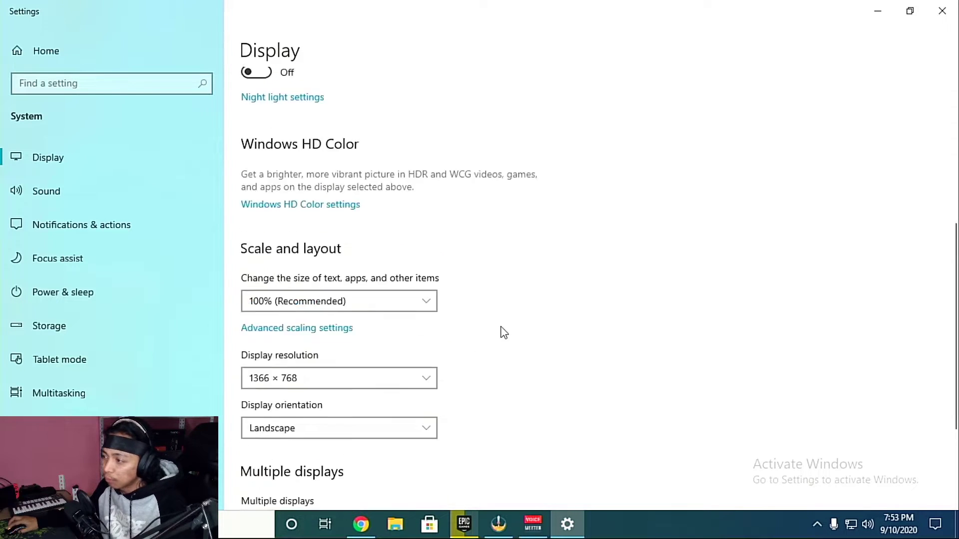
{"action": "scroll", "coordinate": [503, 332], "scroll_direction": "up", "scroll_amount": 10}
{"action": "left_click", "coordinate": [518, 241]}
{"action": "scroll", "coordinate": [532, 238], "scroll_direction": "down", "scroll_amount": 10}
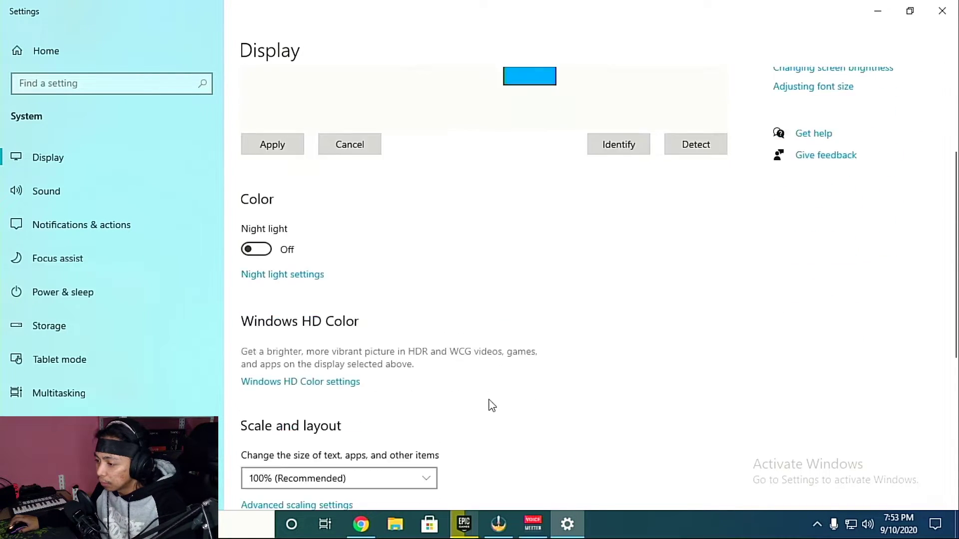
{"action": "left_click", "coordinate": [405, 221]}
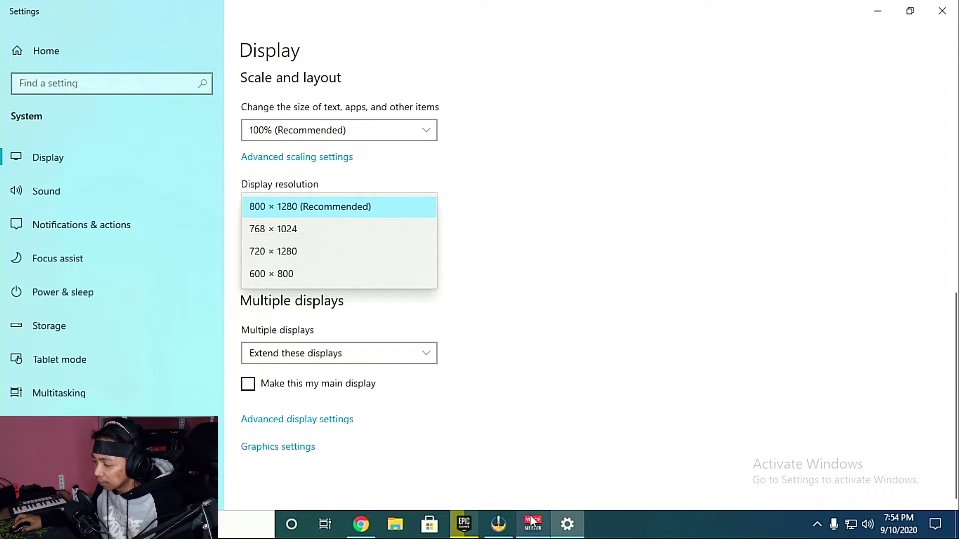
Step: Open AMD Radeon Software and expand the Custom Resolutions section in the display settings for Display 1
{"action": "left_click", "coordinate": [818, 525]}
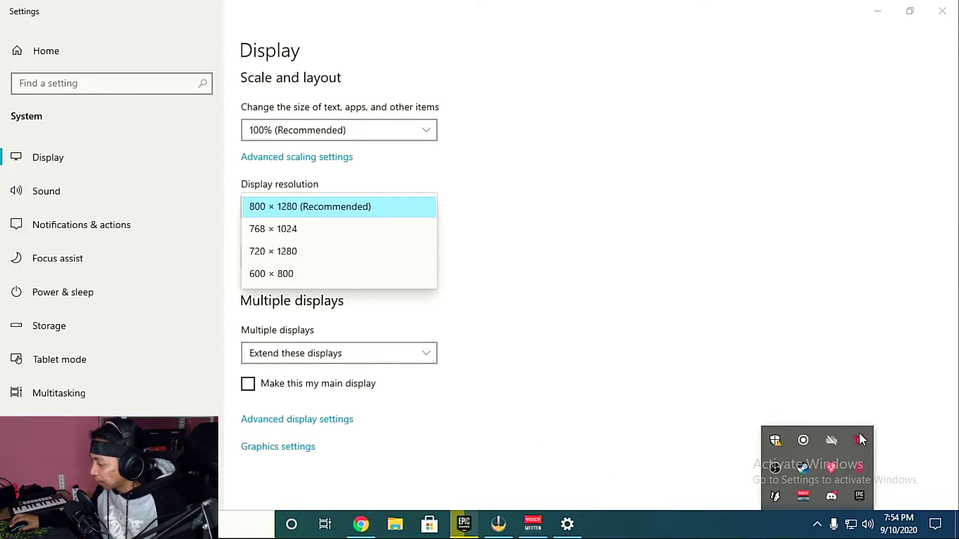
{"action": "right_click", "coordinate": [860, 439]}
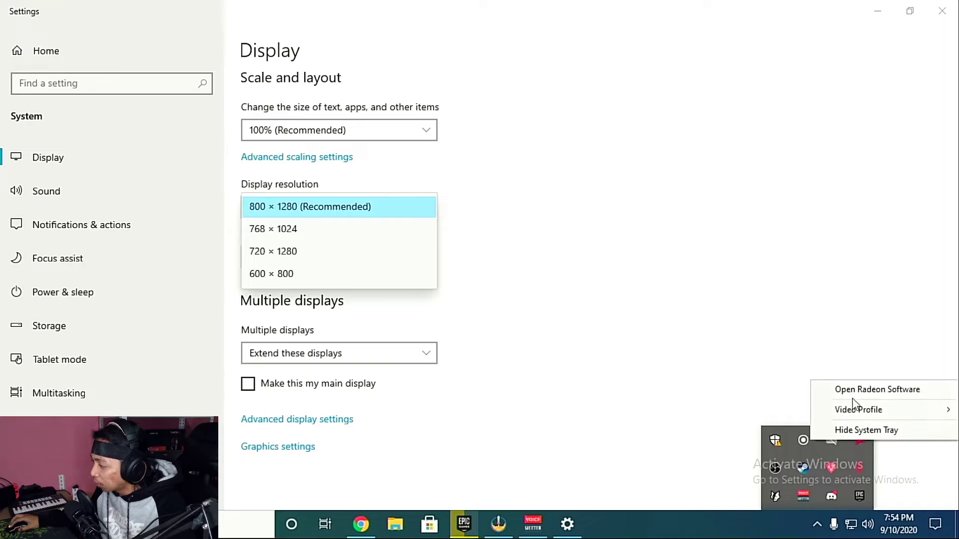
{"action": "left_click", "coordinate": [872, 391]}
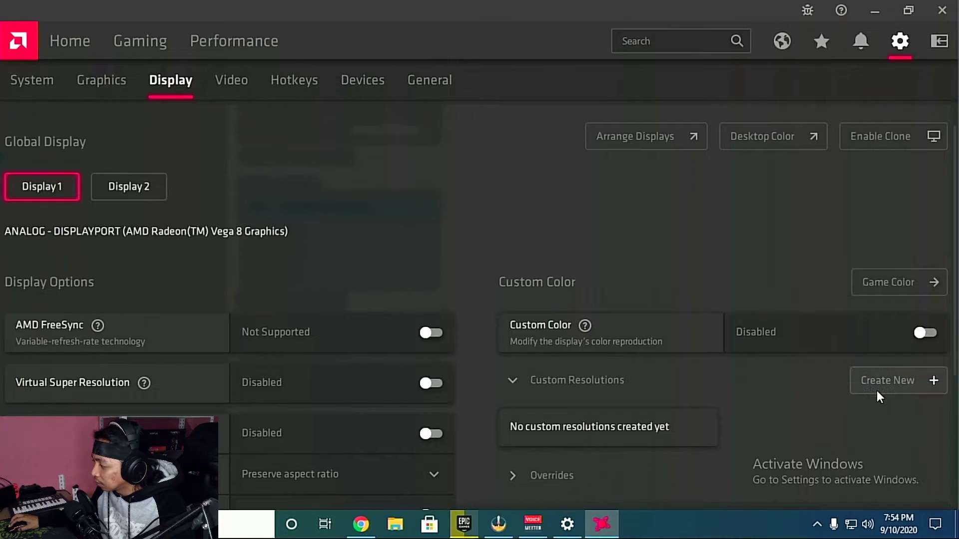
{"action": "left_click", "coordinate": [894, 43]}
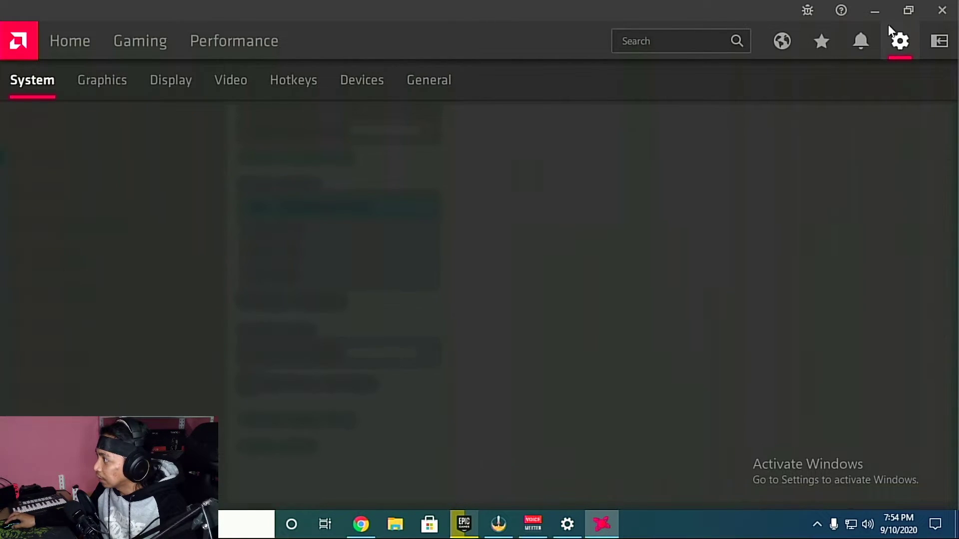
{"action": "left_click", "coordinate": [160, 82]}
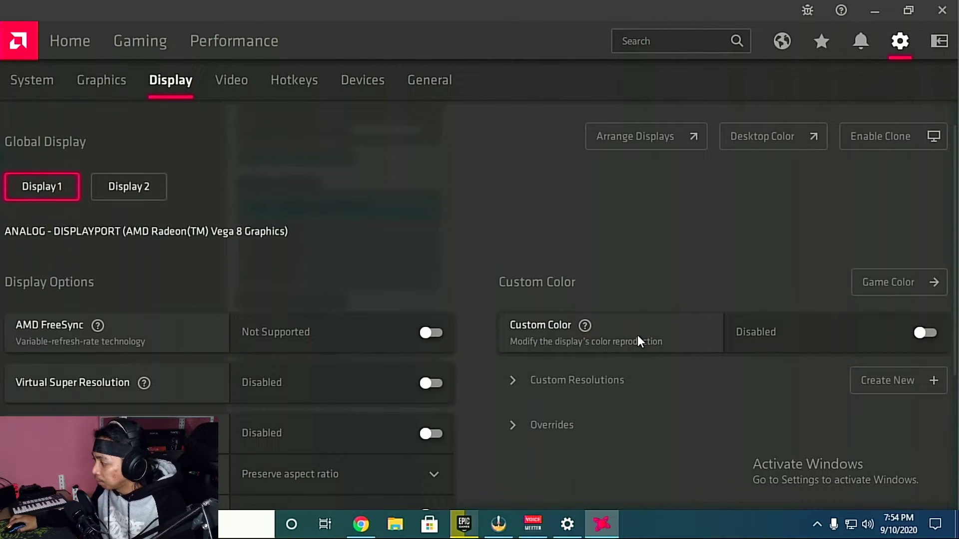
{"action": "scroll", "coordinate": [639, 324], "scroll_direction": "down", "scroll_amount": 2}
{"action": "scroll", "coordinate": [642, 319], "scroll_direction": "down", "scroll_amount": 1}
{"action": "left_click", "coordinate": [587, 222]}
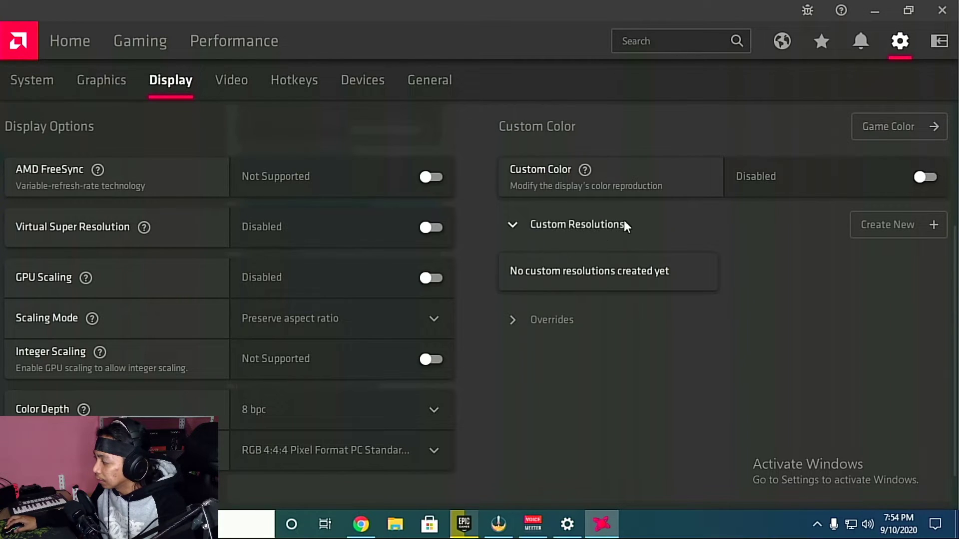
{"action": "left_click", "coordinate": [916, 223]}
{"action": "left_click_drag", "start_coordinate": [556, 102], "coordinate": [492, 96]}
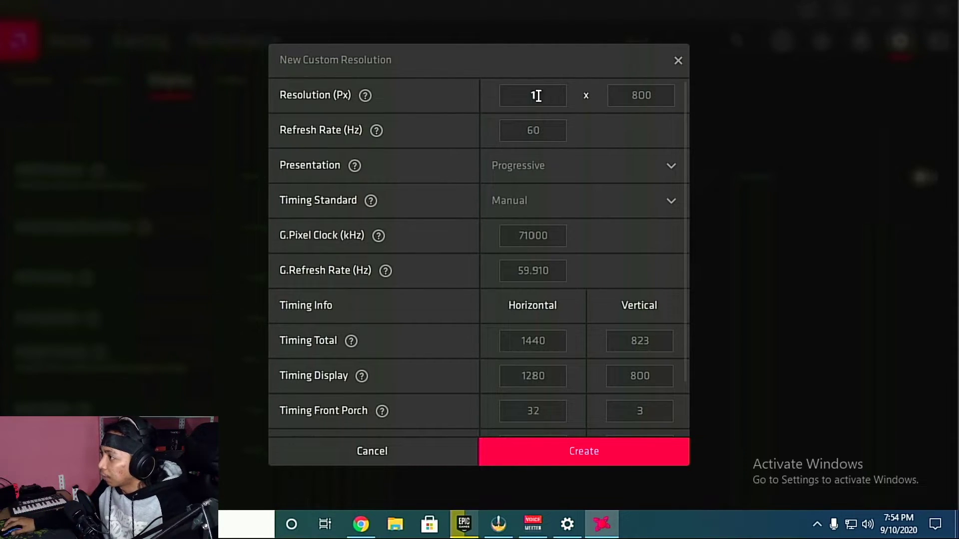
{"action": "left_click", "coordinate": [678, 60]}
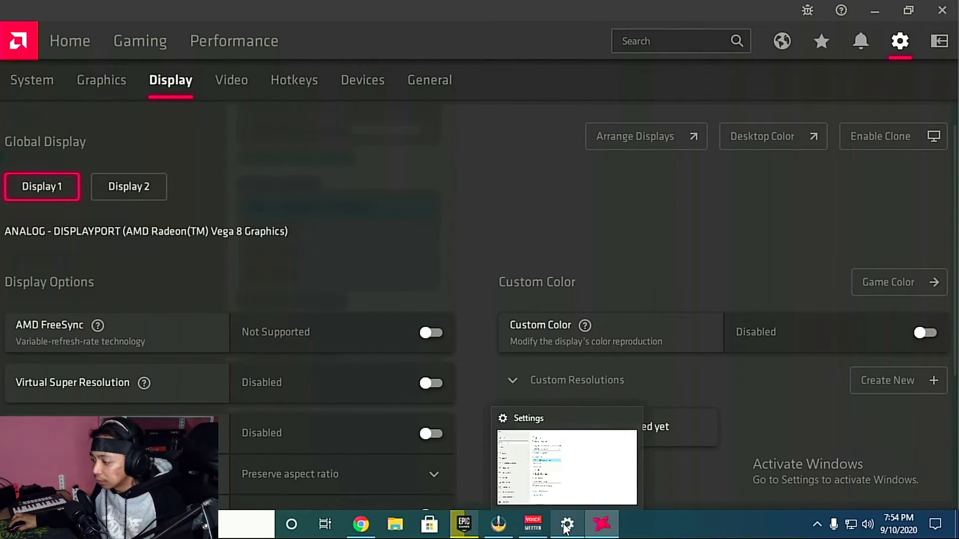
Step: Switch to the Windows display settings and select display 2, then display 1, to check which monitor is which
{"action": "left_click", "coordinate": [566, 528]}
{"action": "scroll", "coordinate": [560, 250], "scroll_direction": "up", "scroll_amount": 8}
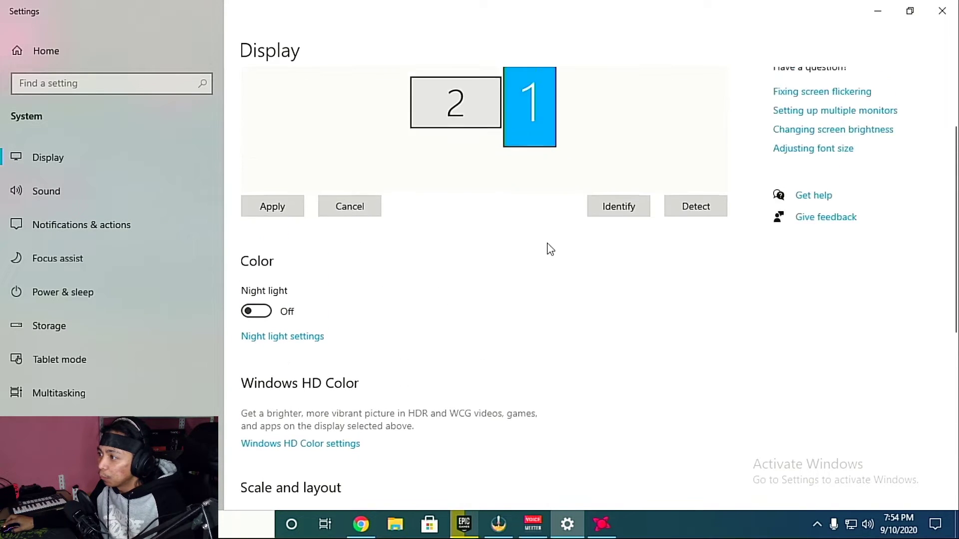
{"action": "left_click", "coordinate": [473, 230]}
{"action": "left_click", "coordinate": [549, 227]}
{"action": "scroll", "coordinate": [531, 364], "scroll_direction": "down", "scroll_amount": 10}
Step: Return to Radeon Software, start a new custom resolution for Display 1 and set its resolution to 1366 x 768
{"action": "left_click", "coordinate": [602, 524]}
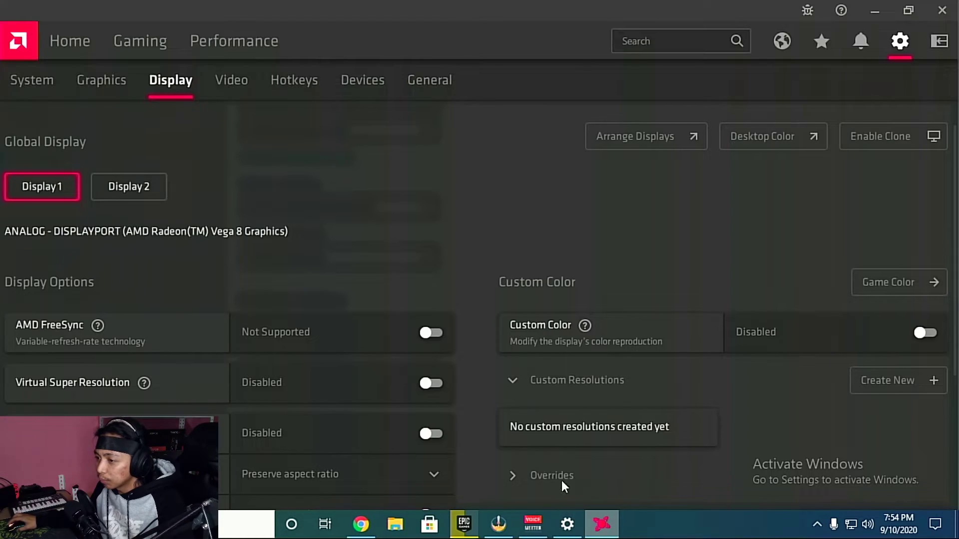
{"action": "scroll", "coordinate": [56, 187], "scroll_direction": "down", "scroll_amount": 2}
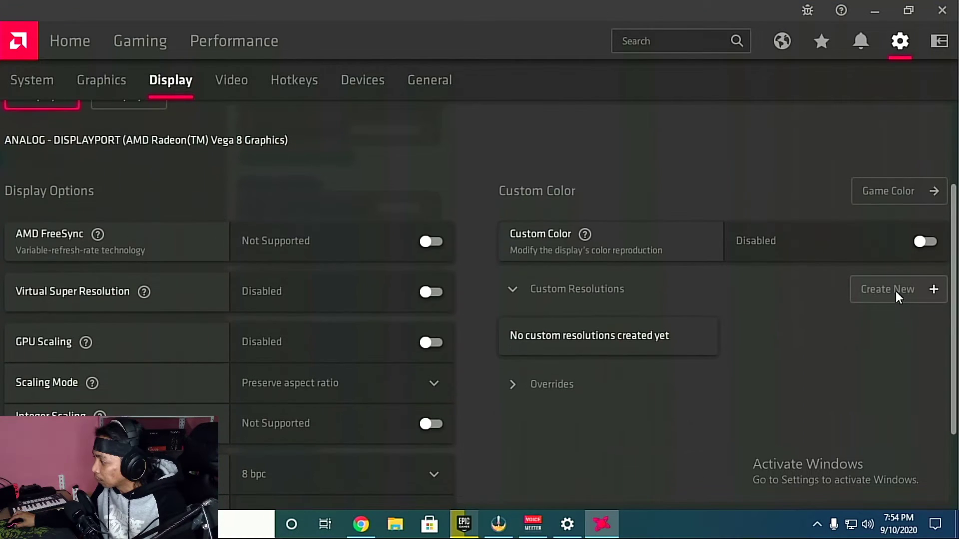
{"action": "left_click", "coordinate": [895, 291]}
{"action": "left_click_drag", "start_coordinate": [548, 97], "coordinate": [476, 100]}
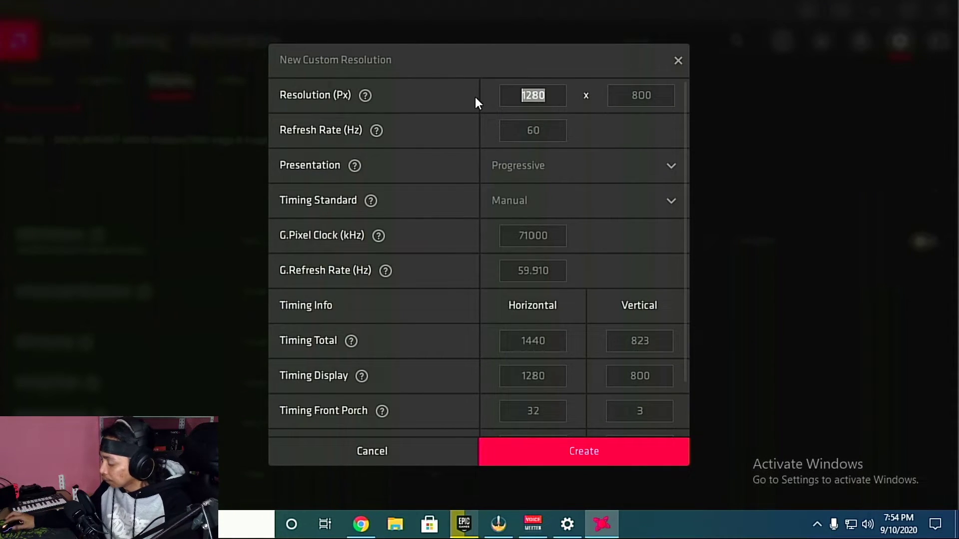
{"action": "type", "text": "1368"}
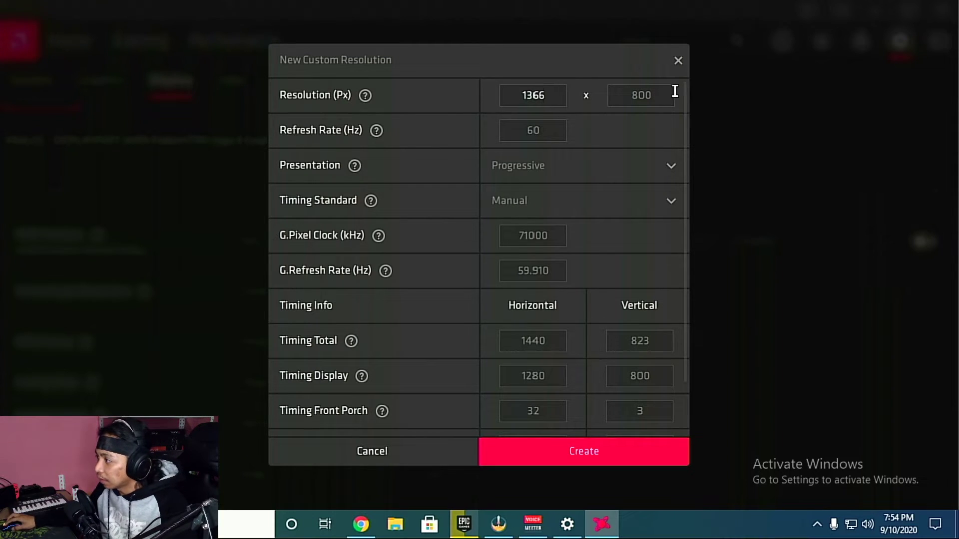
{"action": "left_click_drag", "start_coordinate": [674, 94], "coordinate": [593, 96]}
{"action": "type", "text": "768"}
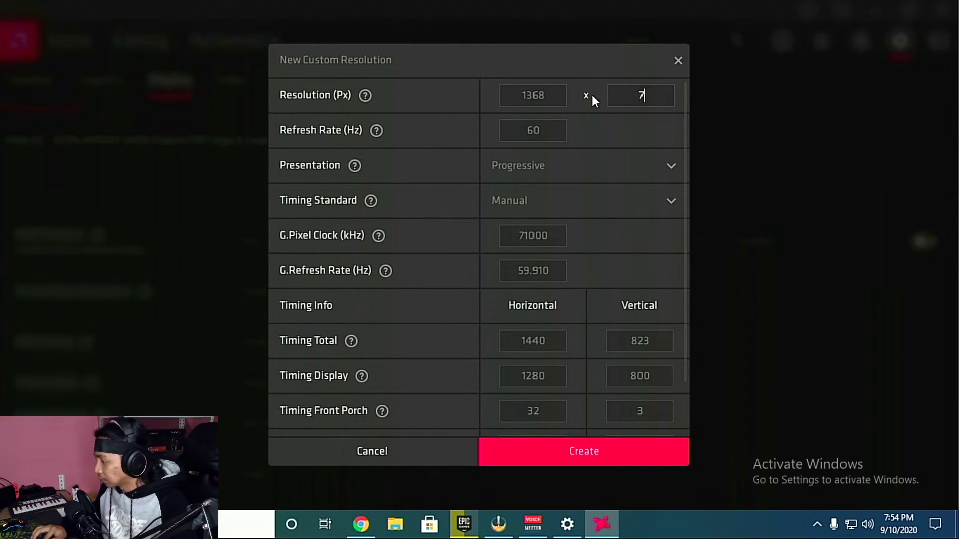
{"action": "left_click", "coordinate": [556, 95]}
{"action": "key", "text": "BackSpace"}
{"action": "type", "text": "6"}
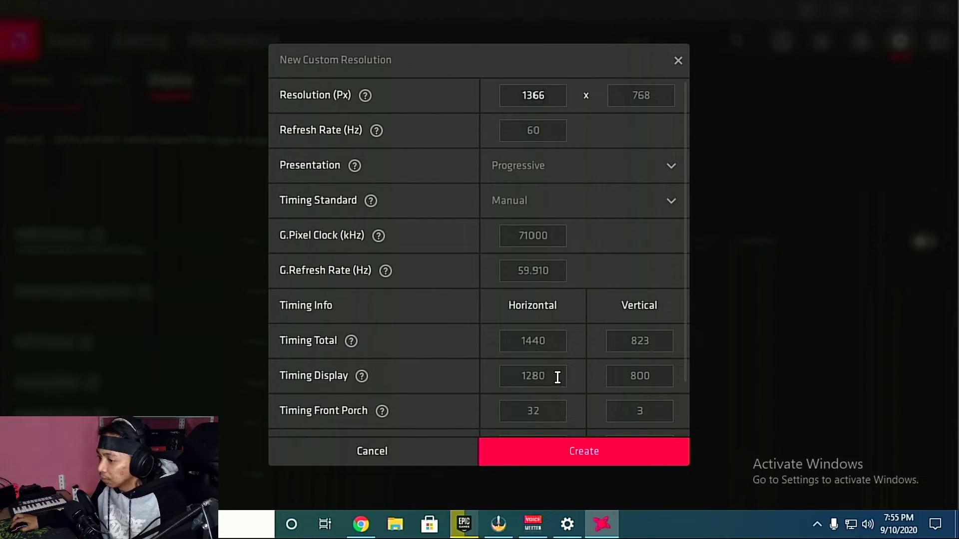
{"action": "scroll", "coordinate": [584, 195], "scroll_direction": "down", "scroll_amount": 1}
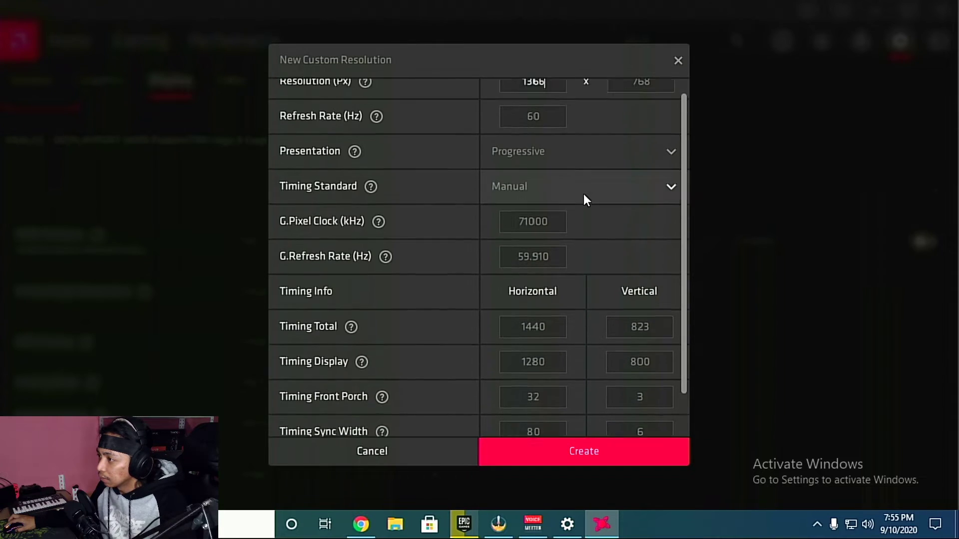
{"action": "scroll", "coordinate": [583, 193], "scroll_direction": "up", "scroll_amount": 1}
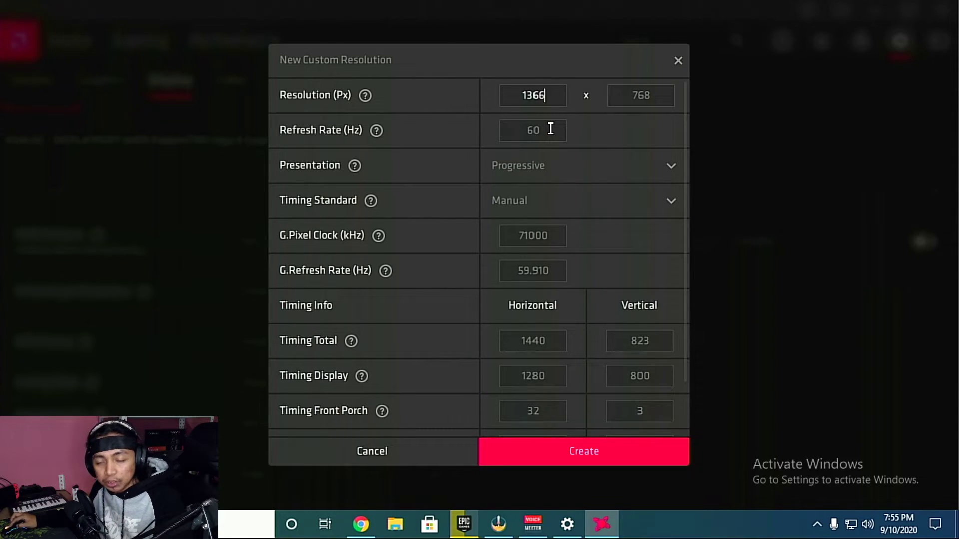
Step: Set the timing display to 1366 horizontal and 768 vertical and try to create the custom resolution
{"action": "left_click_drag", "start_coordinate": [550, 129], "coordinate": [508, 127]}
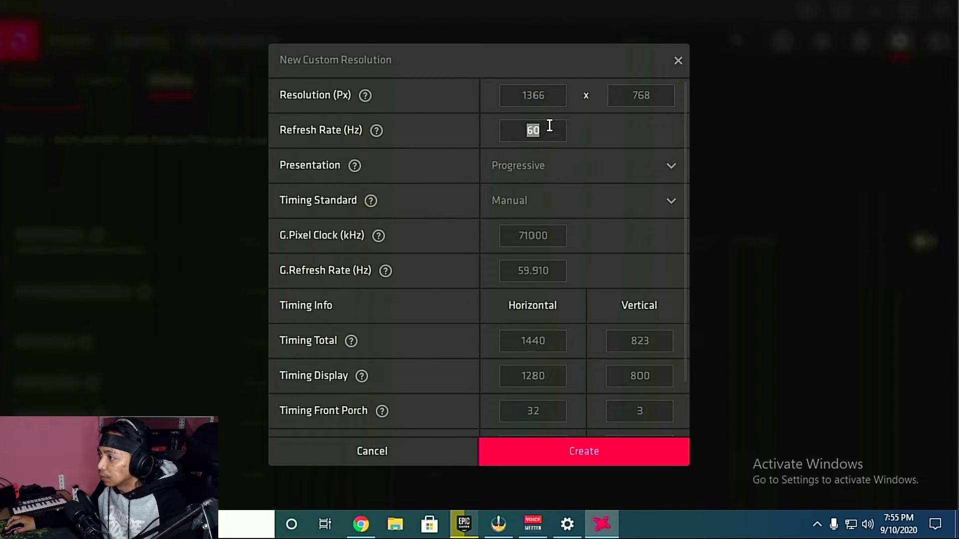
{"action": "scroll", "coordinate": [620, 190], "scroll_direction": "down", "scroll_amount": 2}
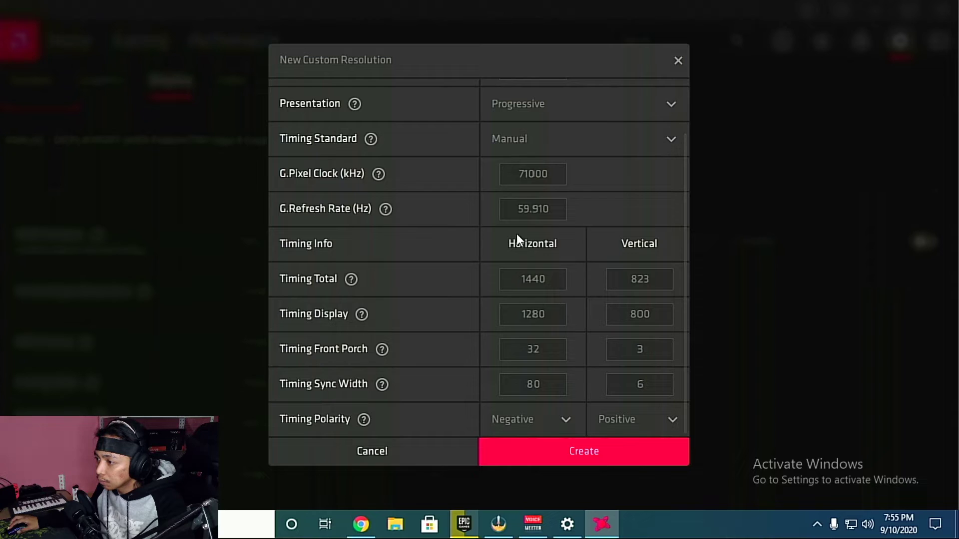
{"action": "left_click_drag", "start_coordinate": [556, 317], "coordinate": [475, 314]}
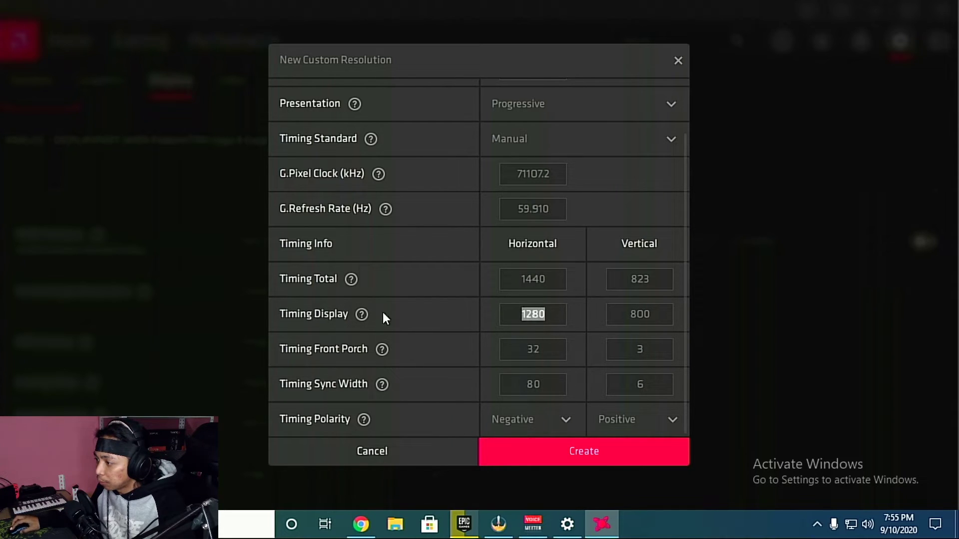
{"action": "type", "text": "1366"}
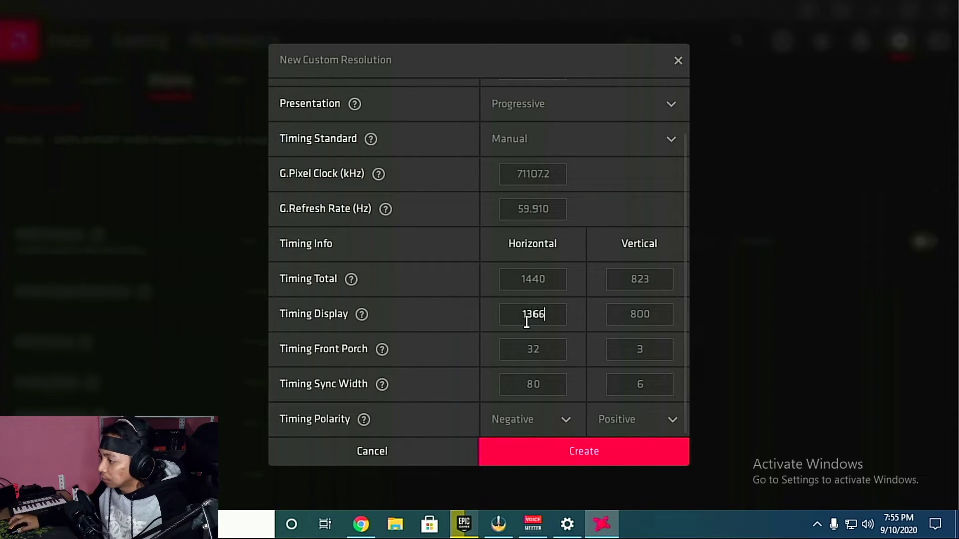
{"action": "left_click_drag", "start_coordinate": [653, 310], "coordinate": [580, 311]}
{"action": "type", "text": "76"}
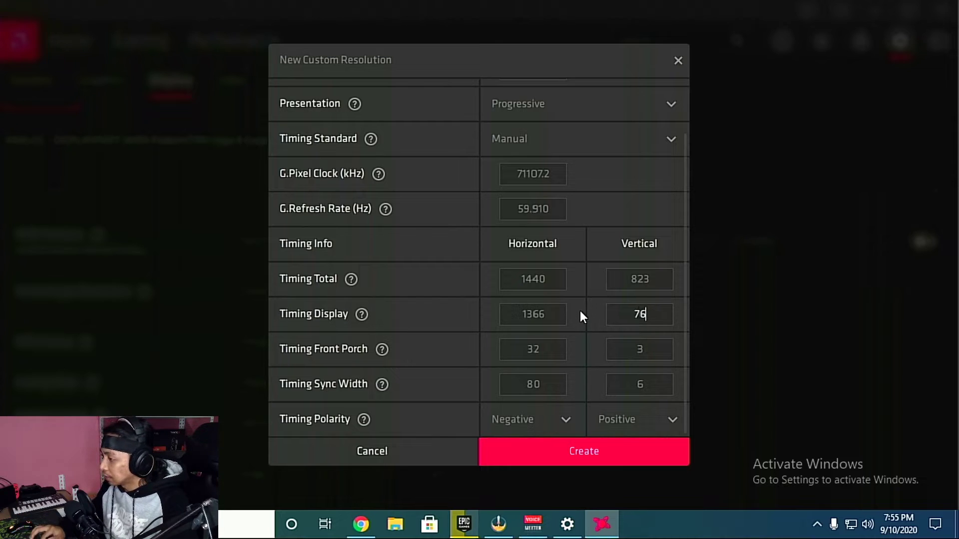
{"action": "type", "text": "8"}
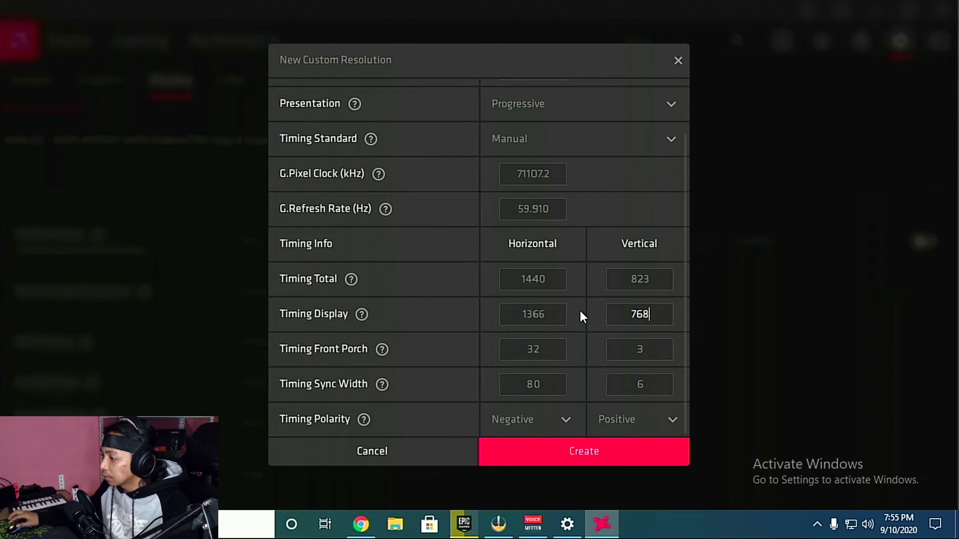
{"action": "left_click", "coordinate": [601, 447]}
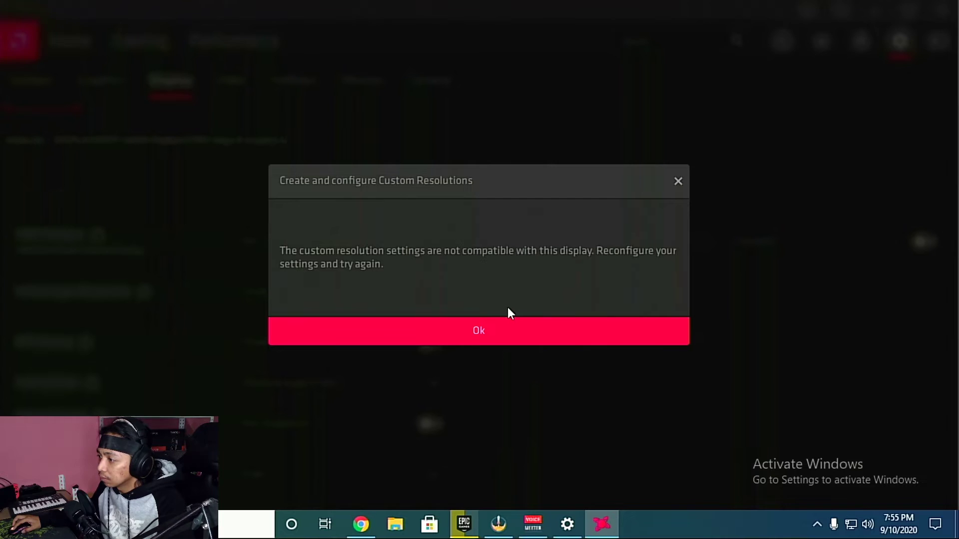
{"action": "left_click", "coordinate": [513, 330]}
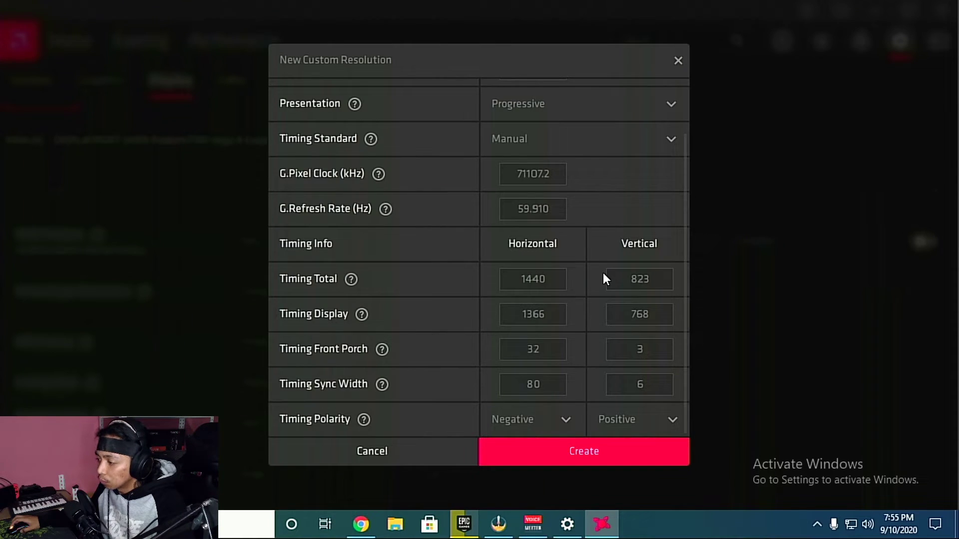
Step: Set the new custom resolution to 1200 x 676
{"action": "scroll", "coordinate": [603, 274], "scroll_direction": "up", "scroll_amount": 3}
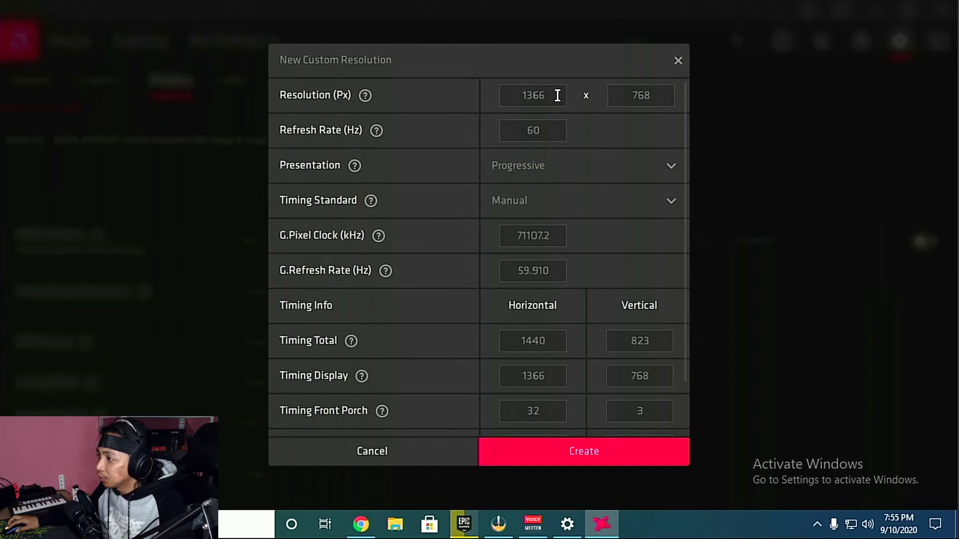
{"action": "left_click_drag", "start_coordinate": [557, 94], "coordinate": [475, 95]}
{"action": "type", "text": "120"}
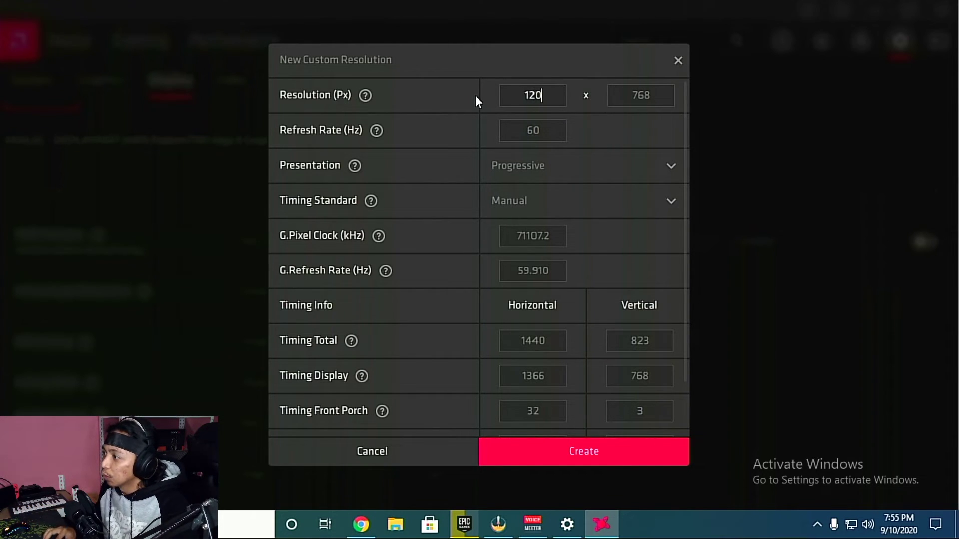
{"action": "type", "text": "0"}
{"action": "left_click_drag", "start_coordinate": [656, 95], "coordinate": [587, 94]}
{"action": "type", "text": "676"}
Step: Set the timing display to 1200 horizontal and 676 vertical and create the custom resolution
{"action": "left_click", "coordinate": [550, 375]}
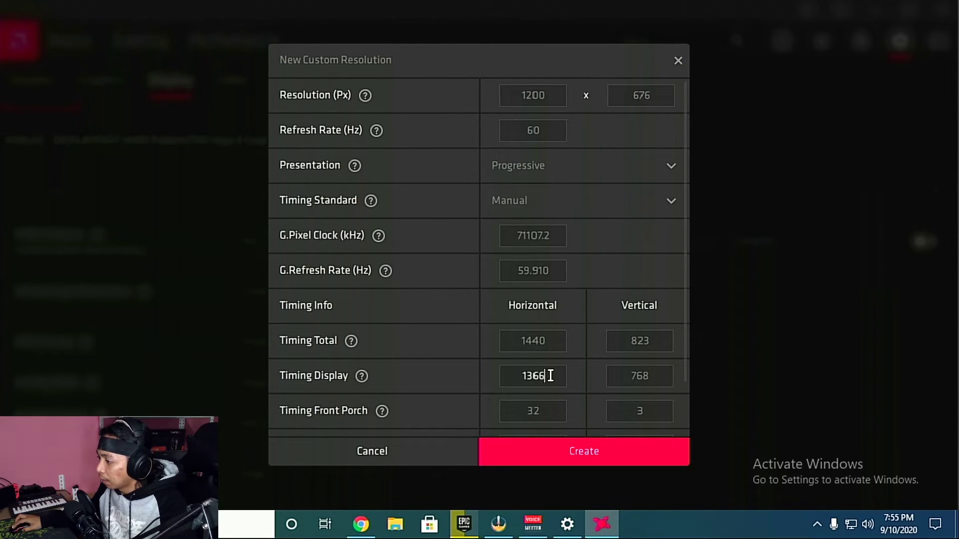
{"action": "left_click_drag", "start_coordinate": [550, 376], "coordinate": [476, 382]}
{"action": "type", "text": "120"}
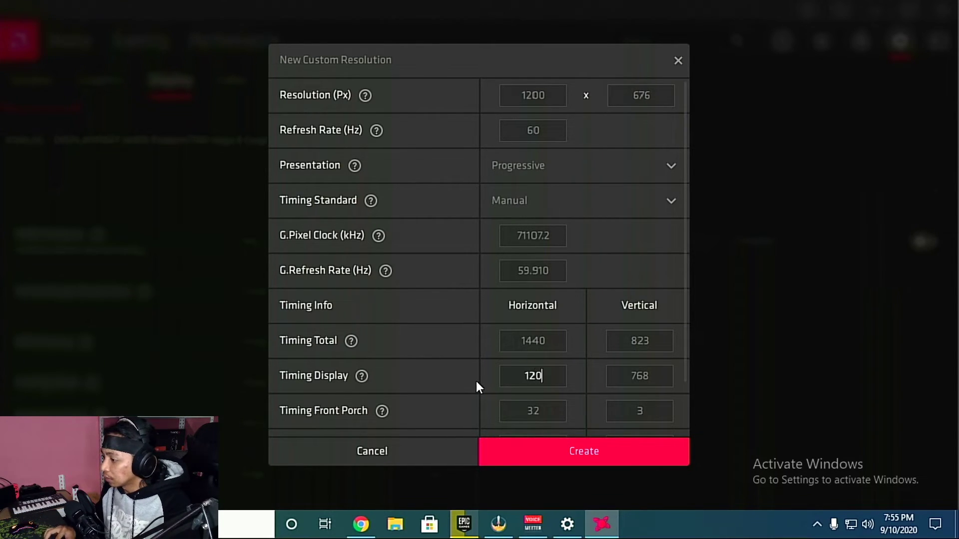
{"action": "type", "text": "0"}
{"action": "left_click_drag", "start_coordinate": [655, 376], "coordinate": [584, 375]}
{"action": "type", "text": "676"}
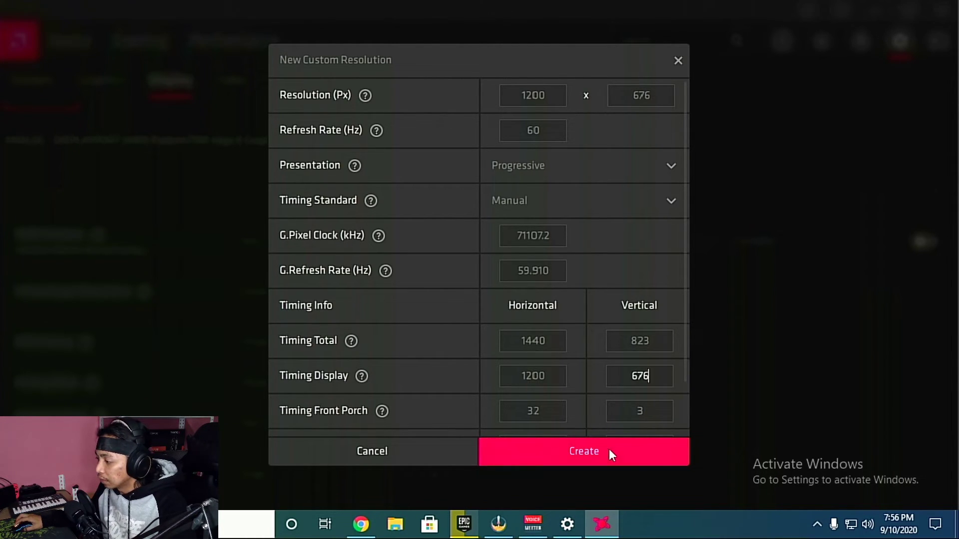
{"action": "left_click", "coordinate": [609, 448]}
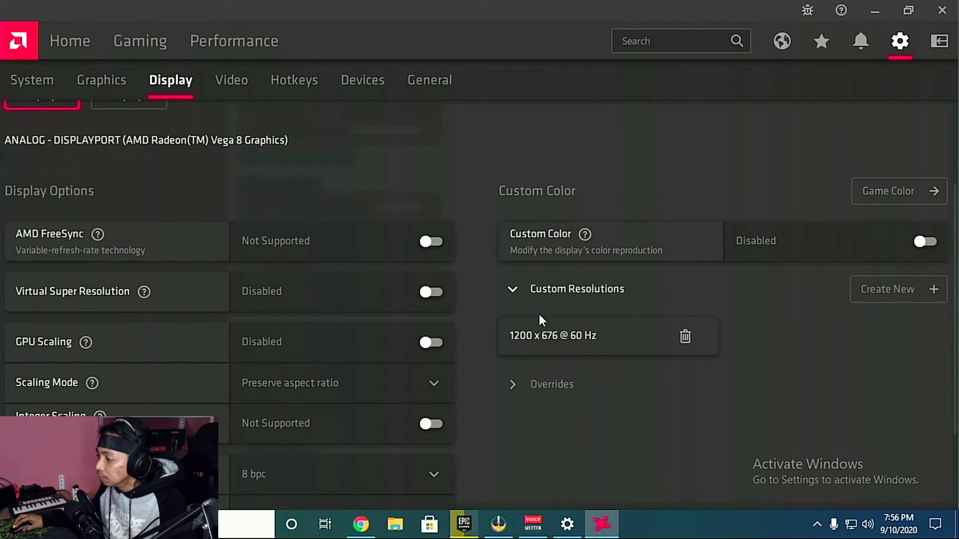
Step: Check the list of available resolutions for display 1 in the Windows display settings, leaving the selected resolution as is
{"action": "left_click", "coordinate": [570, 532]}
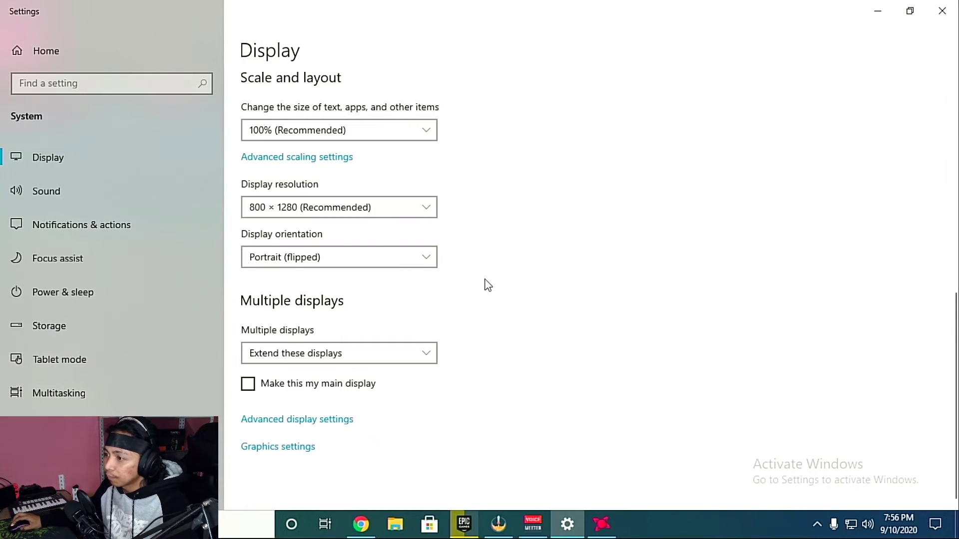
{"action": "scroll", "coordinate": [552, 265], "scroll_direction": "up", "scroll_amount": 10}
{"action": "left_click_drag", "start_coordinate": [522, 231], "coordinate": [518, 243]}
{"action": "scroll", "coordinate": [556, 370], "scroll_direction": "down", "scroll_amount": 6}
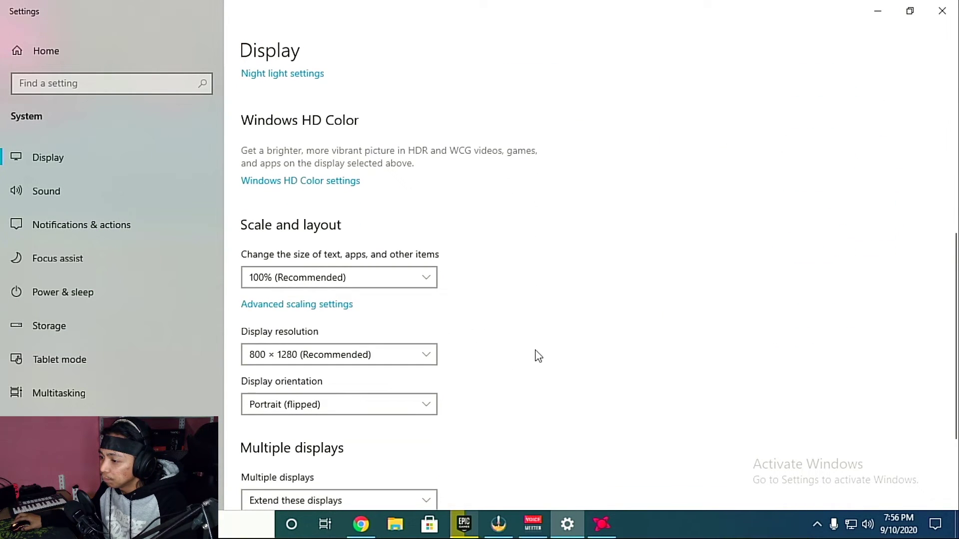
{"action": "left_click", "coordinate": [399, 355]}
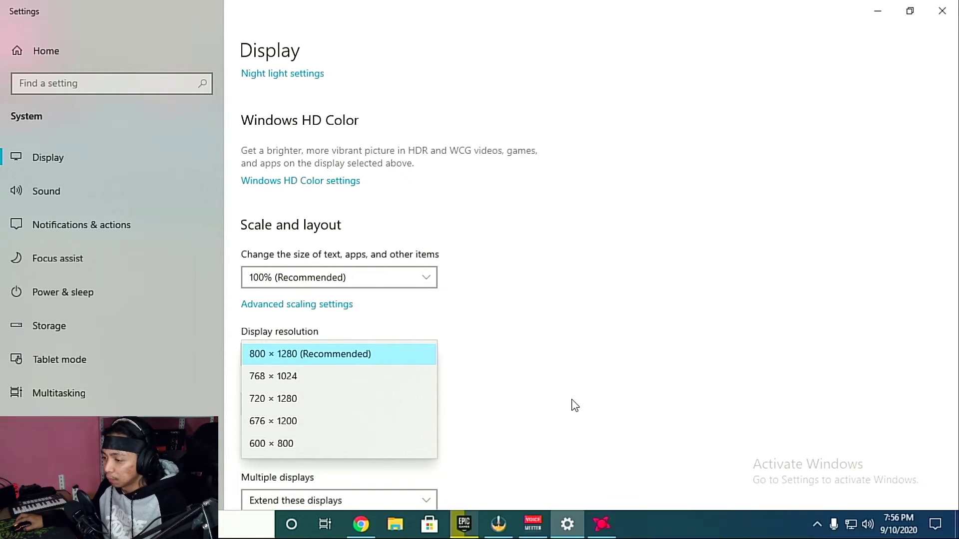
{"action": "left_click", "coordinate": [577, 403]}
{"action": "scroll", "coordinate": [575, 401], "scroll_direction": "down", "scroll_amount": 1}
{"action": "scroll", "coordinate": [480, 384], "scroll_direction": "up", "scroll_amount": 1}
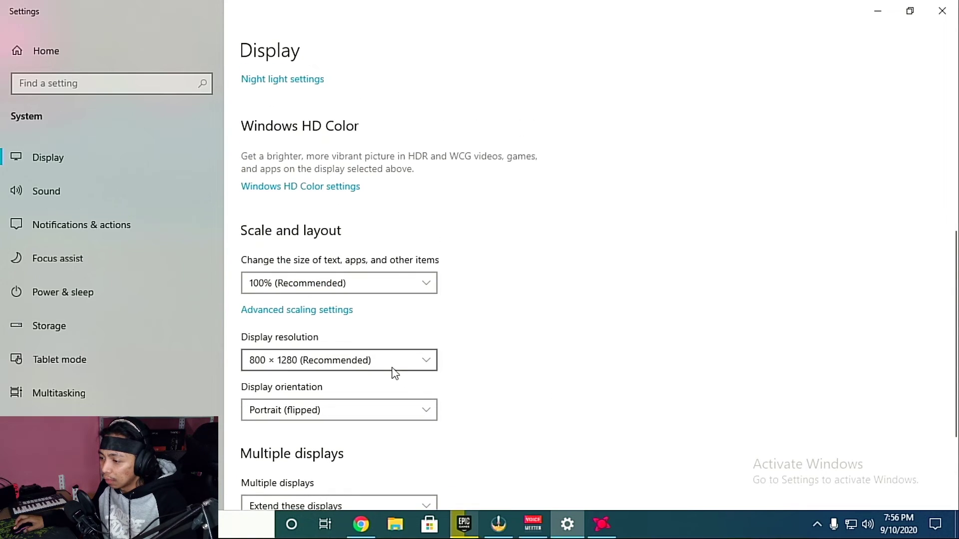
{"action": "left_click", "coordinate": [392, 370]}
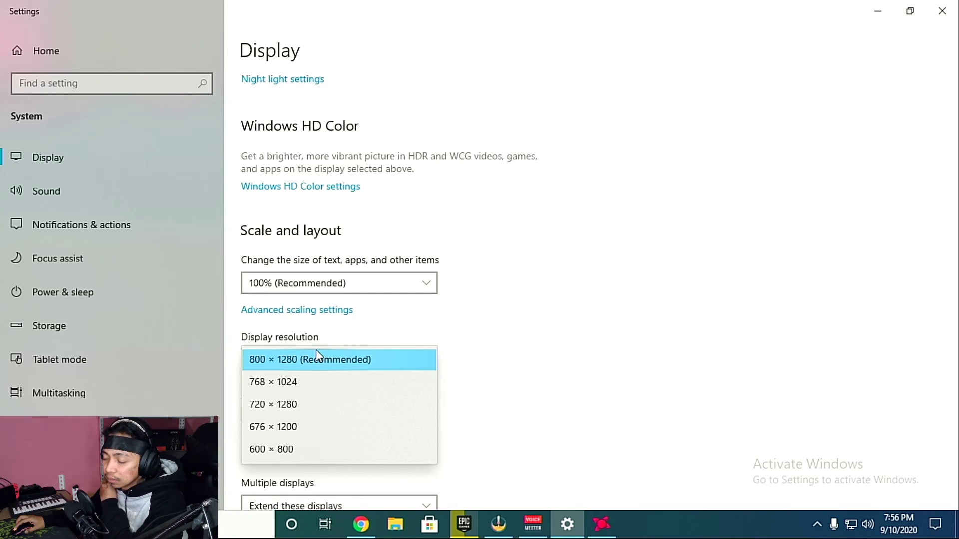
{"action": "left_click", "coordinate": [503, 357]}
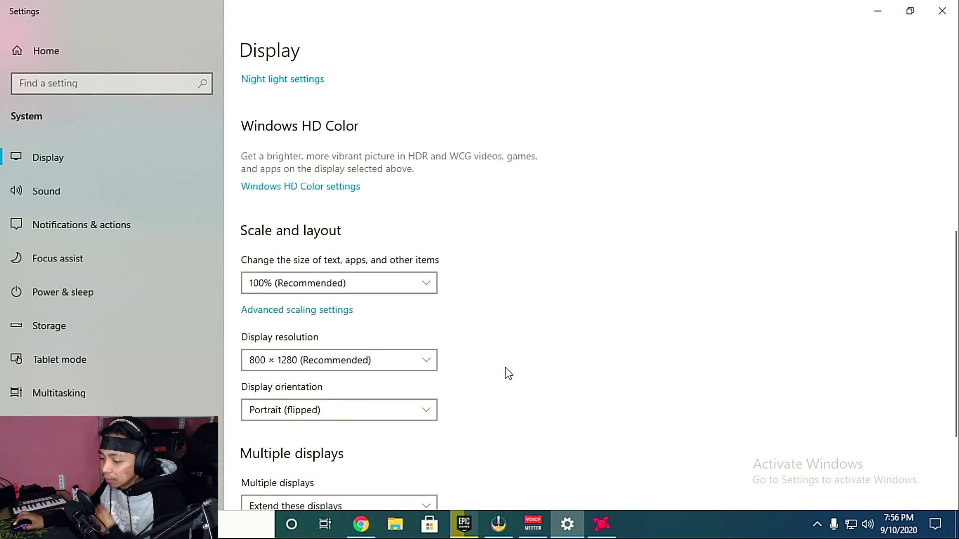
Step: Close the Windows display settings and delete the 1200 x 676 @ 60 Hz custom resolution in Radeon Software
{"action": "left_click", "coordinate": [941, 15]}
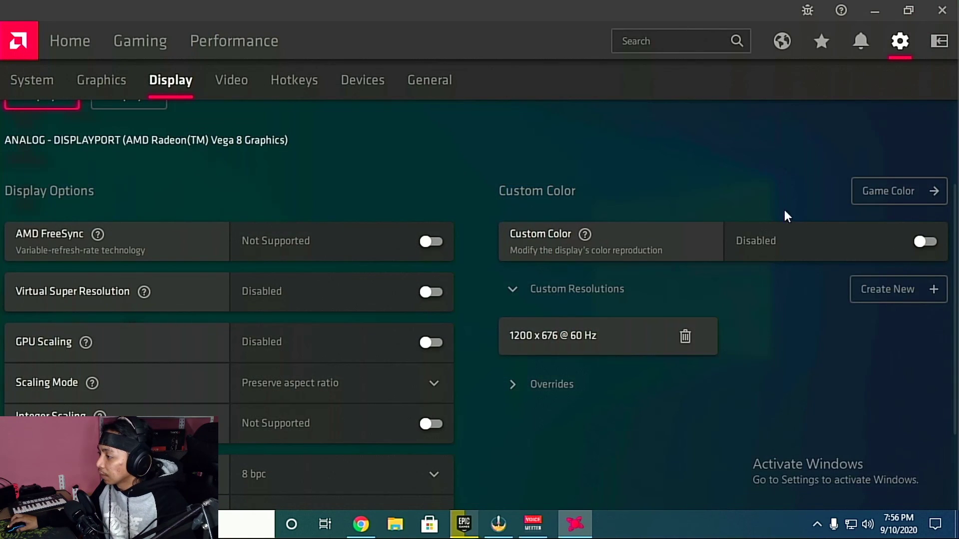
{"action": "left_click", "coordinate": [685, 337]}
{"action": "left_click", "coordinate": [601, 328]}
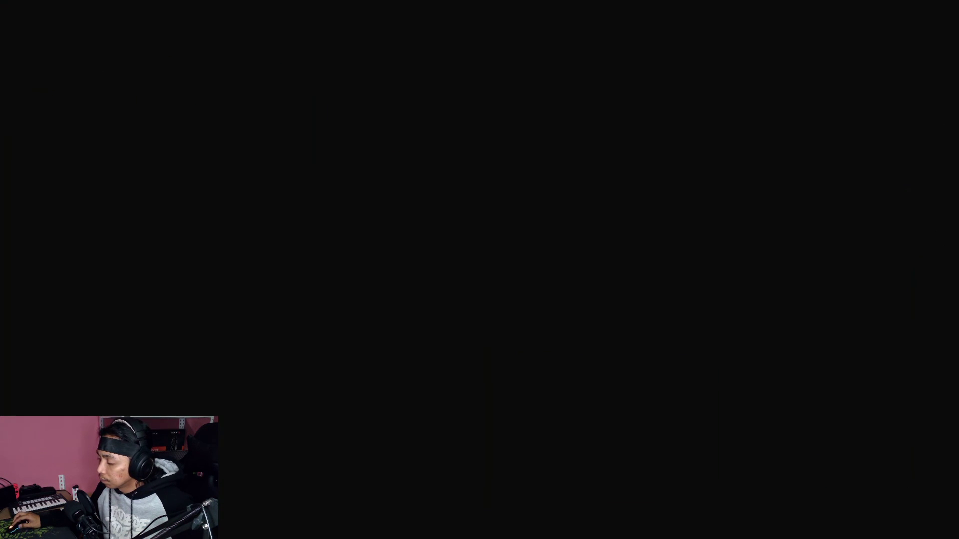